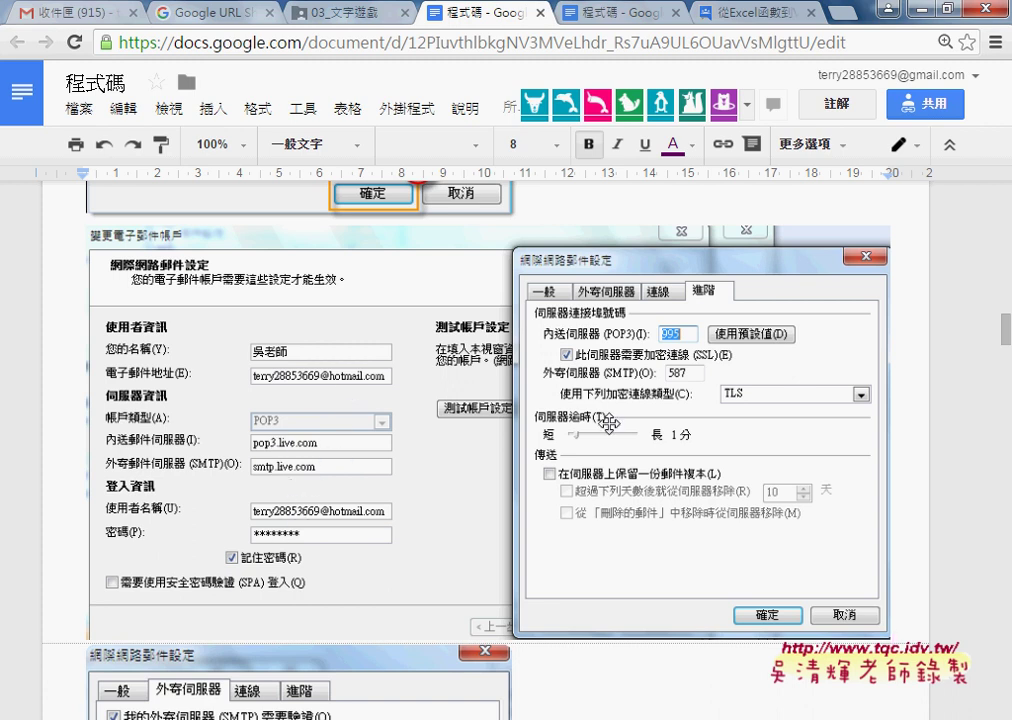
Scroll the notes down to the Sub 用Outlook郵寄 code, then bring up the Visual Basic editor for 範例_03文字遊戲.xls.
scroll(715, 496, down, 2)
scroll(445, 508, down, 2)
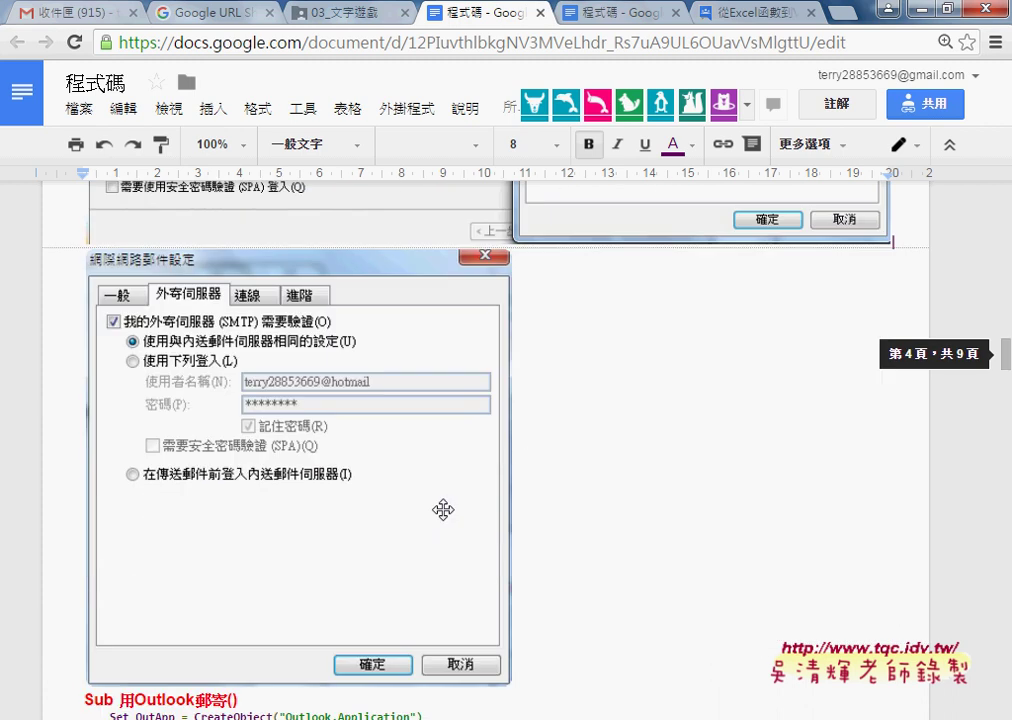
scroll(580, 547, down, 2)
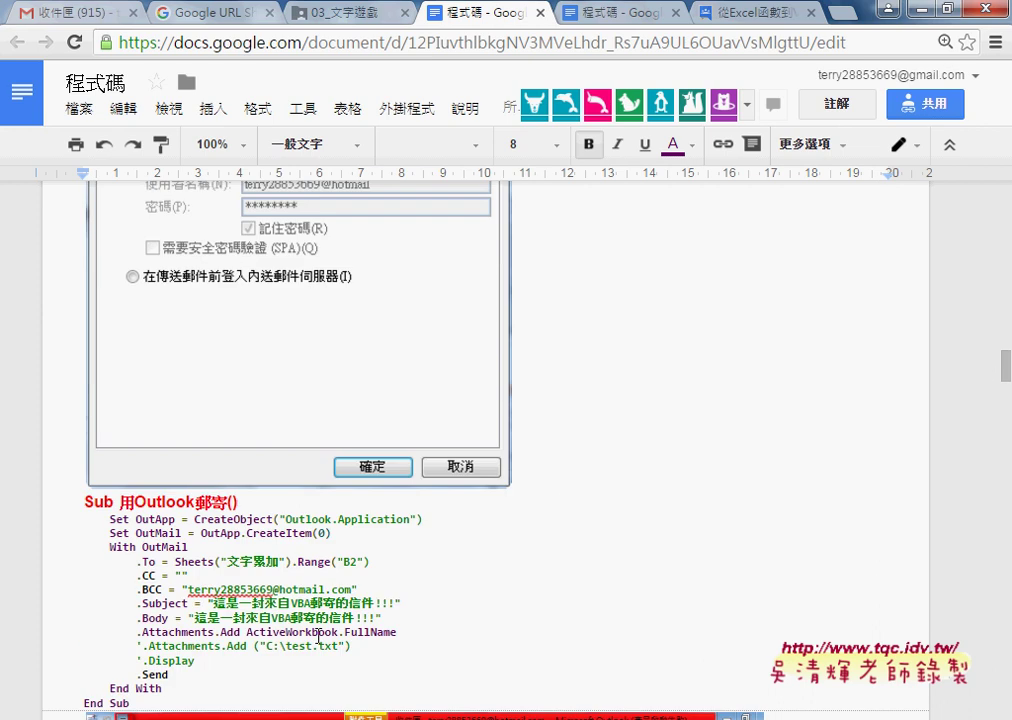
mouse_move(460, 714)
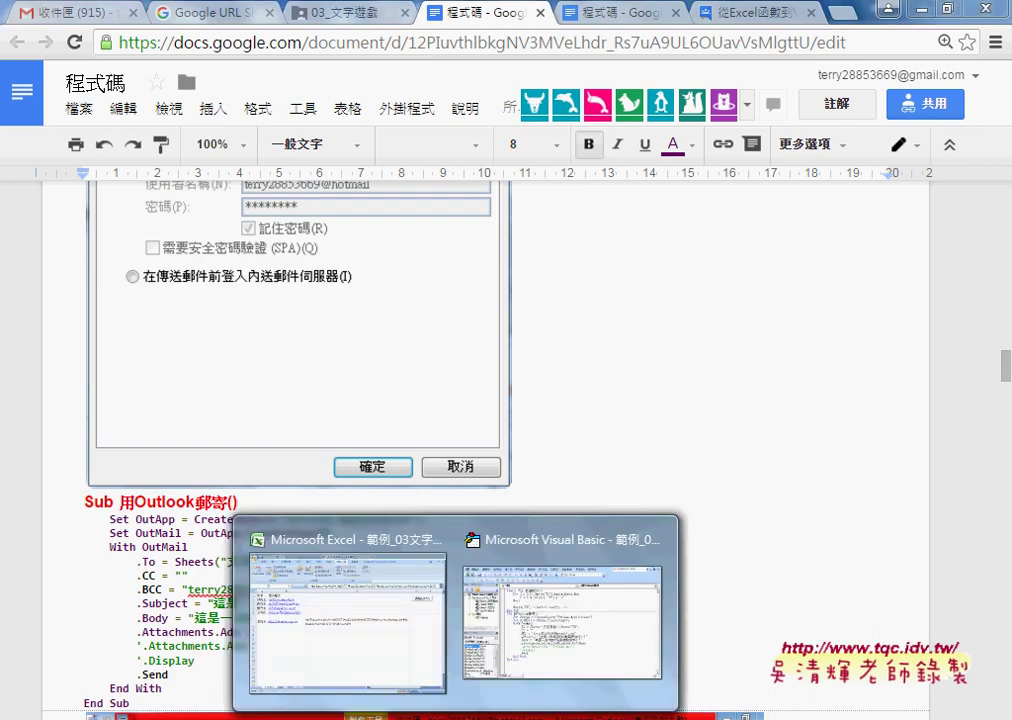
click(565, 655)
Run the 用Outlook郵寄 macro and choose 允許 on Outlook's security warning so it sends.
click(476, 391)
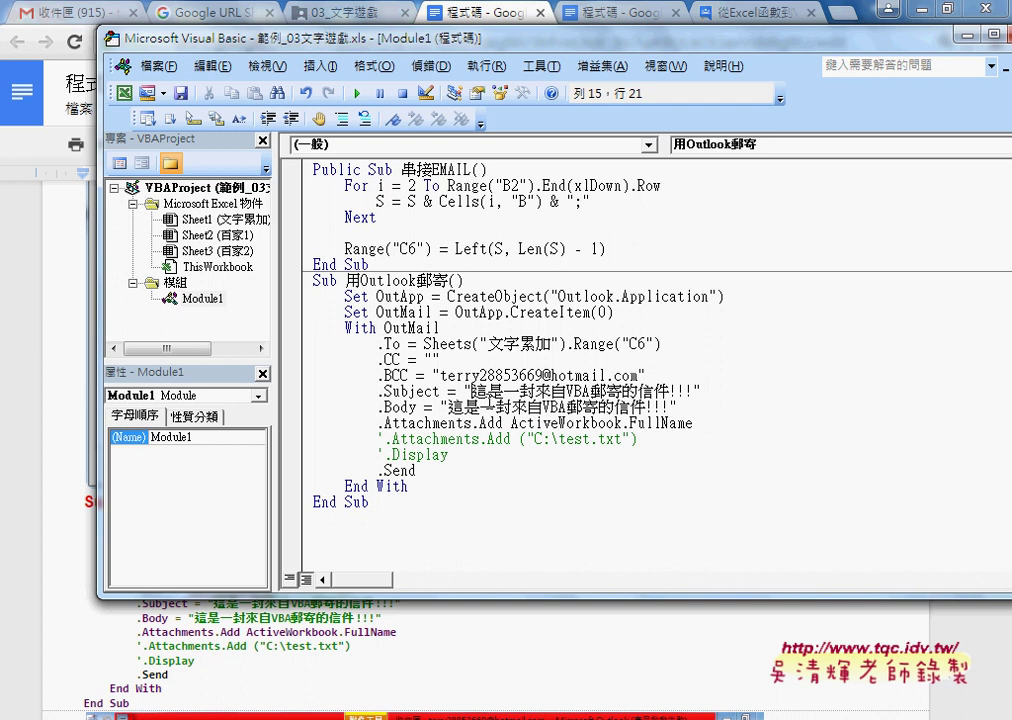
click(360, 97)
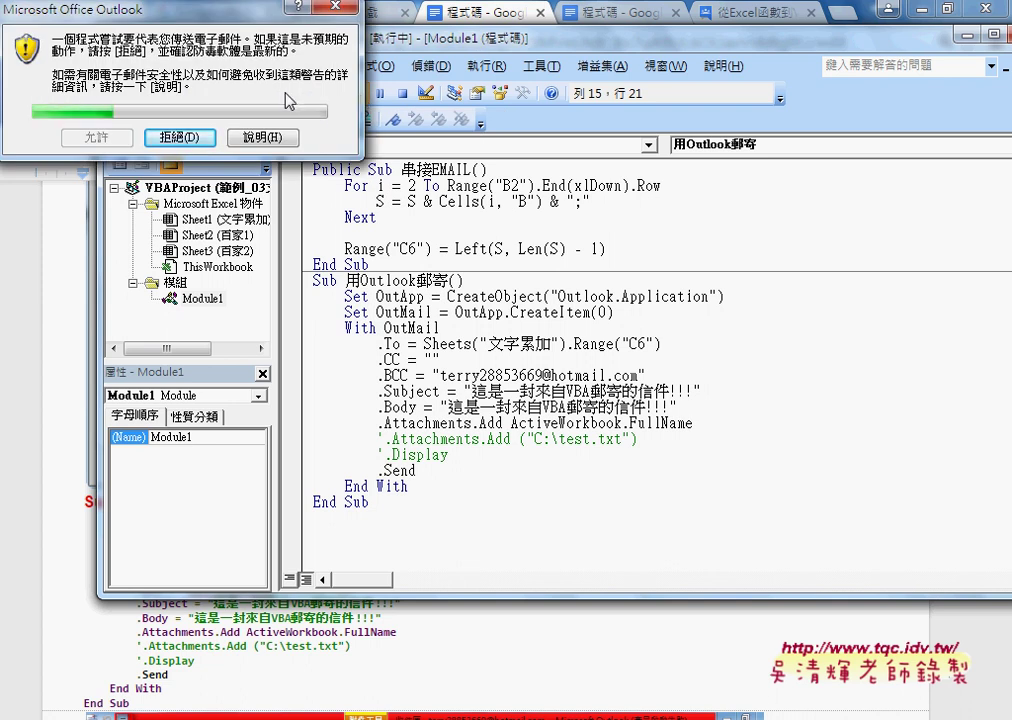
drag(218, 17, 588, 275)
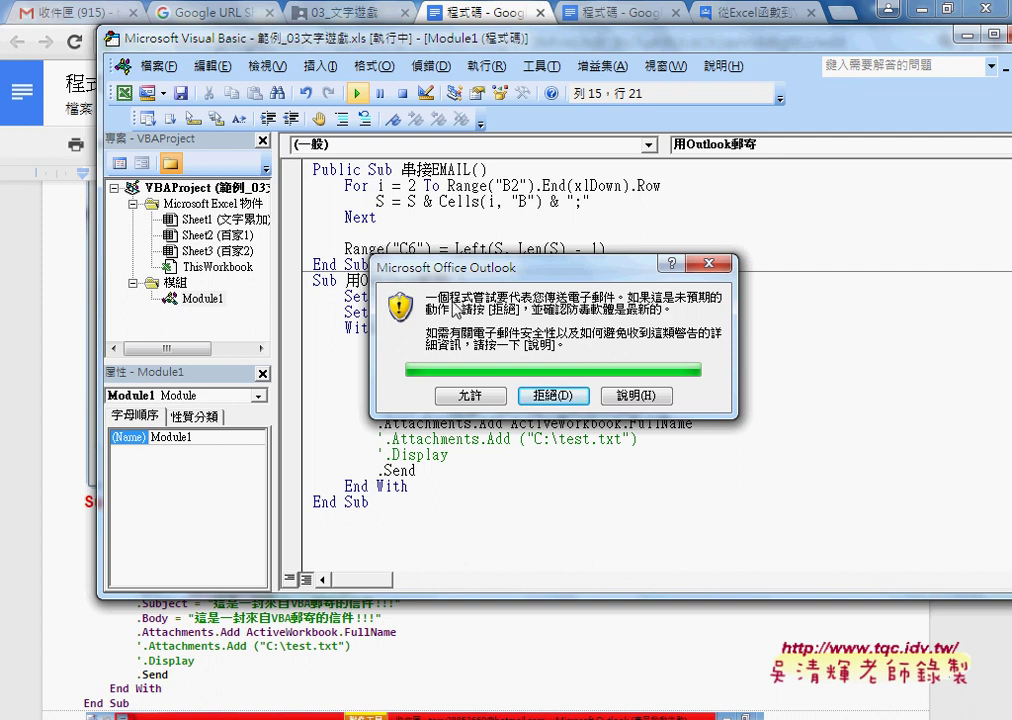
drag(455, 268, 592, 364)
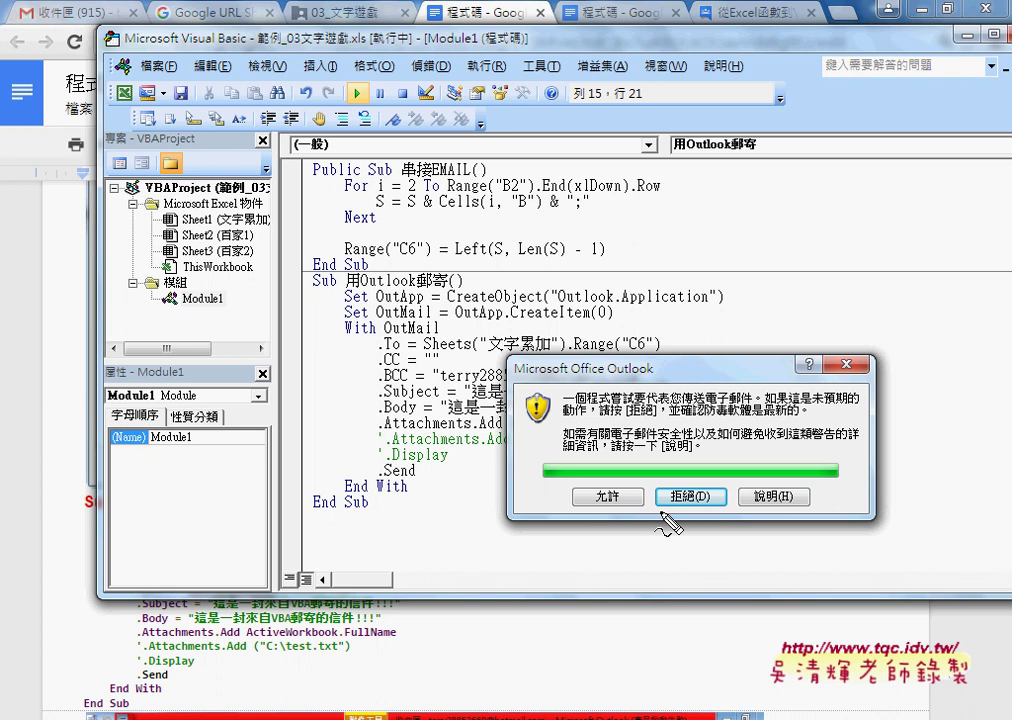
mouse_move(625, 505)
mouse_down()
mouse_move(593, 509)
mouse_move(590, 500)
mouse_up()
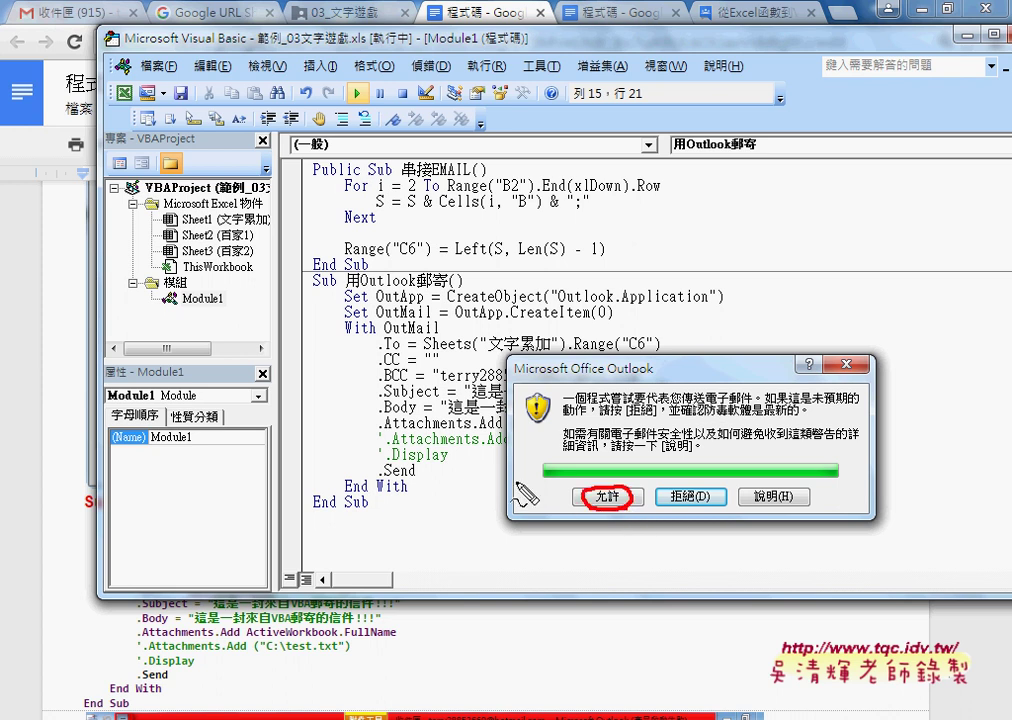
drag(515, 483, 578, 500)
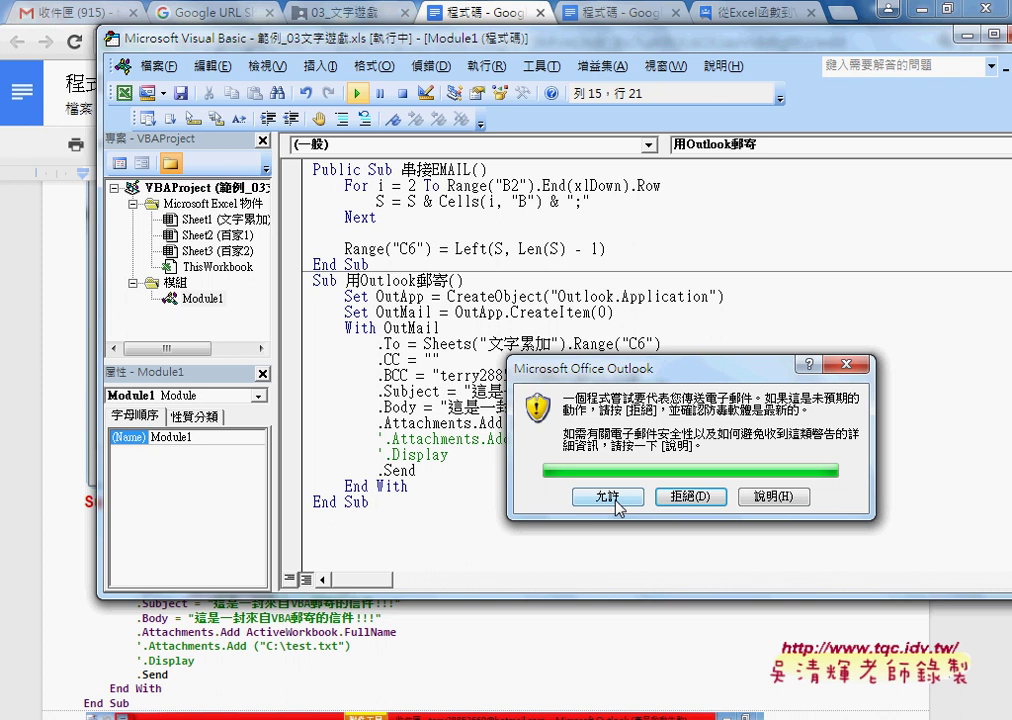
click(612, 497)
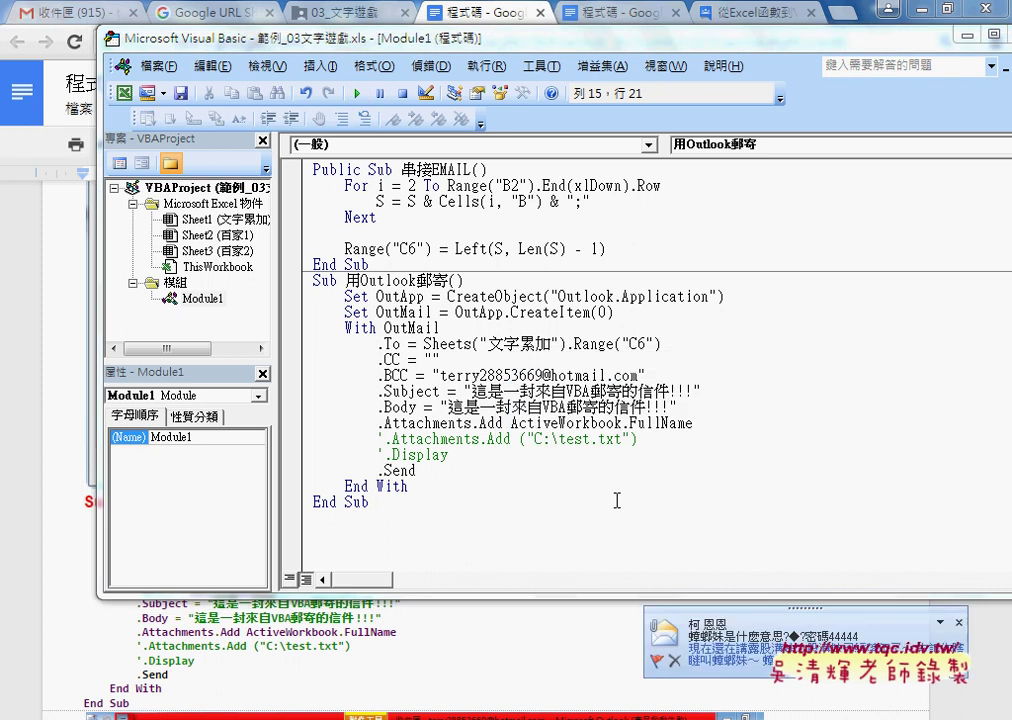
Scroll the Google Docs notes to the Outlook Trust Center screenshot, mark it up, then clear the marks.
click(539, 632)
scroll(539, 610, down, 5)
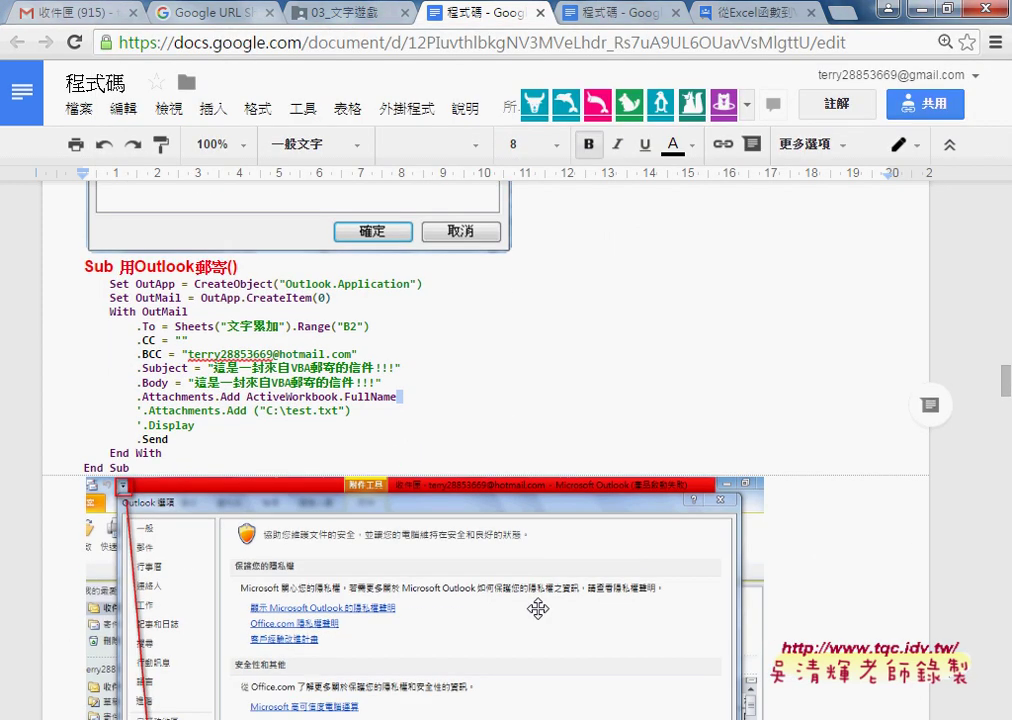
scroll(537, 604, down, 1)
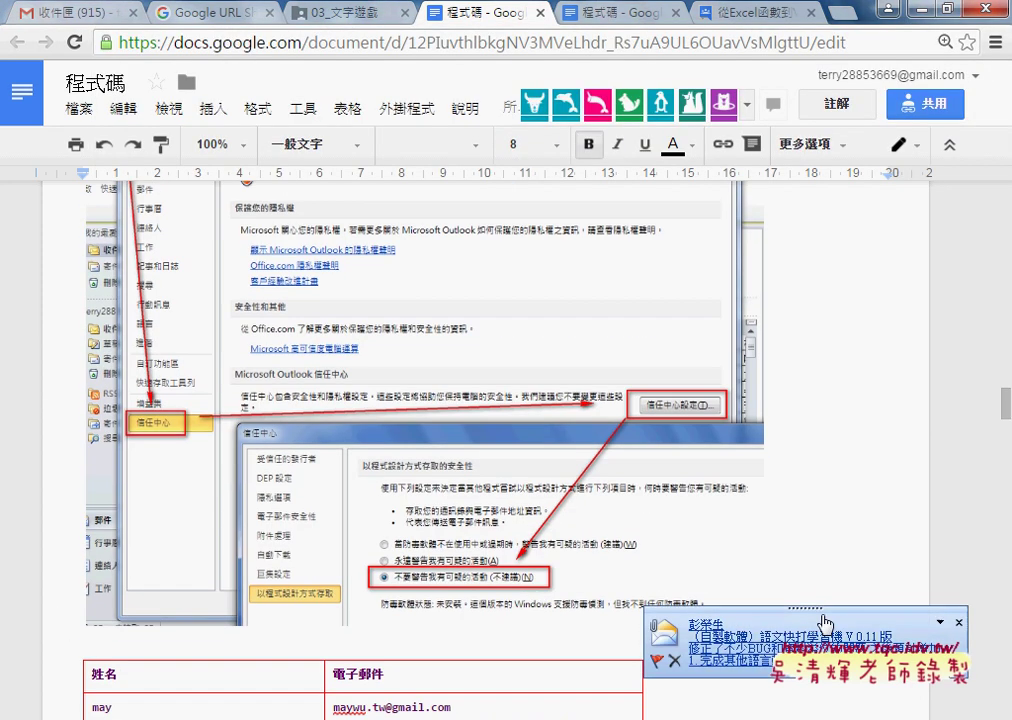
scroll(334, 400, up, 1)
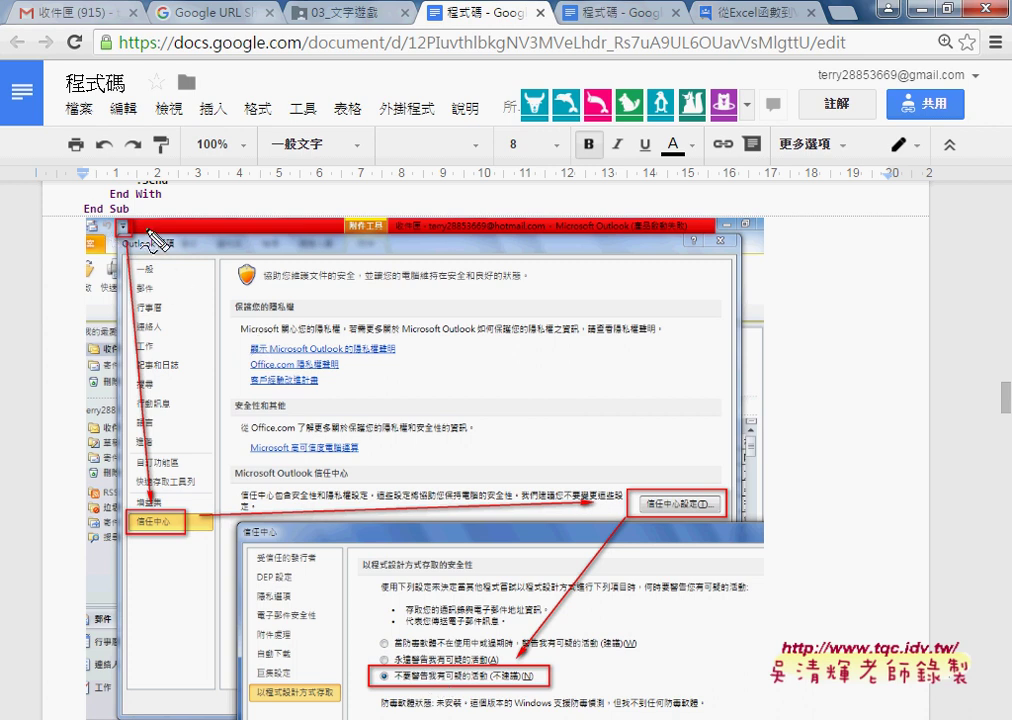
drag(145, 200, 112, 202)
drag(35, 250, 95, 240)
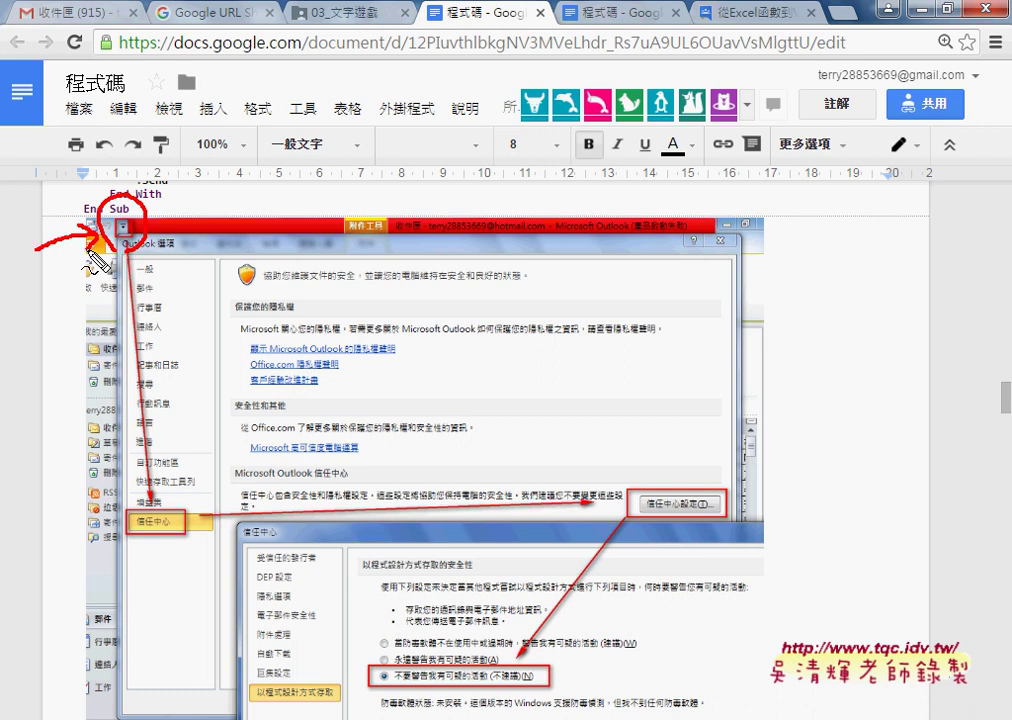
key(Escape)
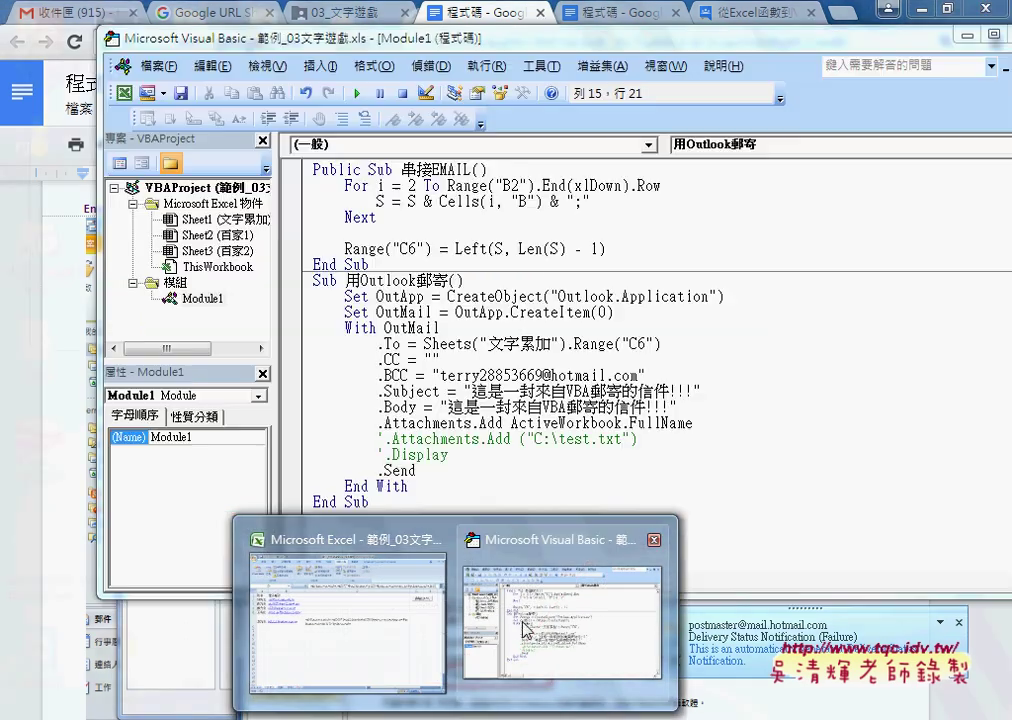
Open the VBA-sent message in Outlook's 收件匣 and view its 範例_03文字遊戲.xls attachment.
click(524, 628)
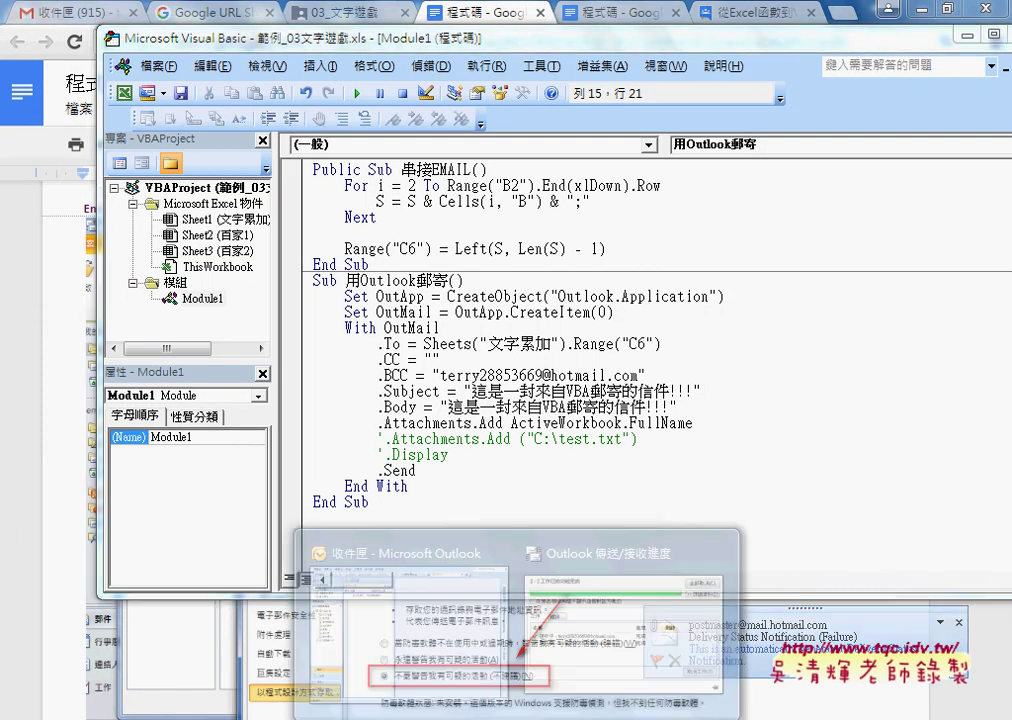
mouse_move(580, 640)
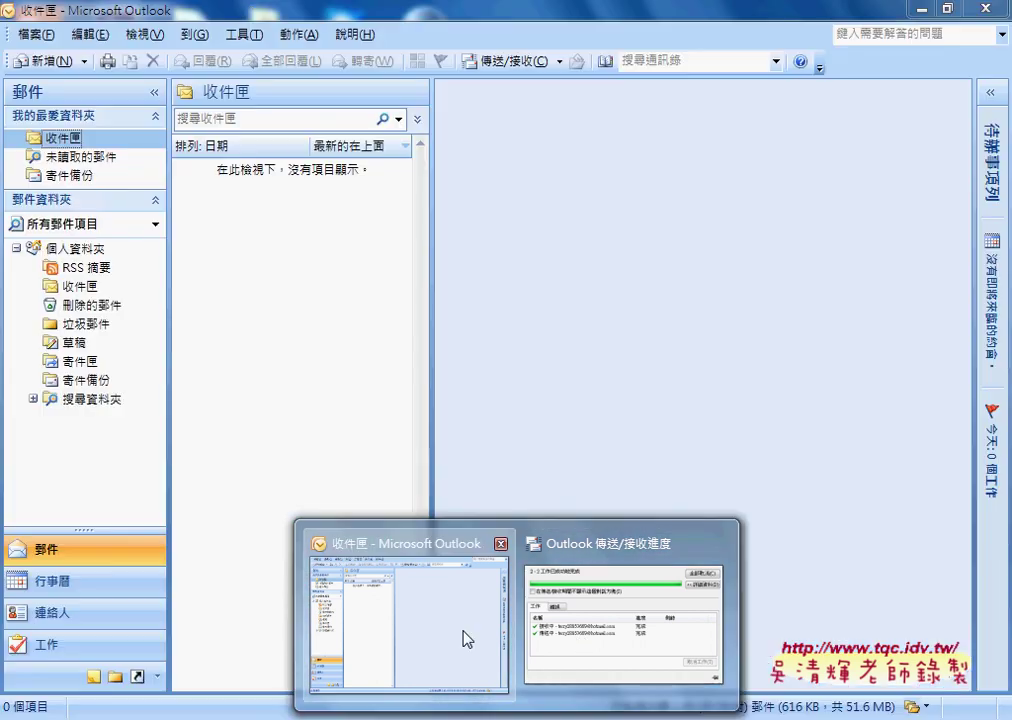
click(463, 639)
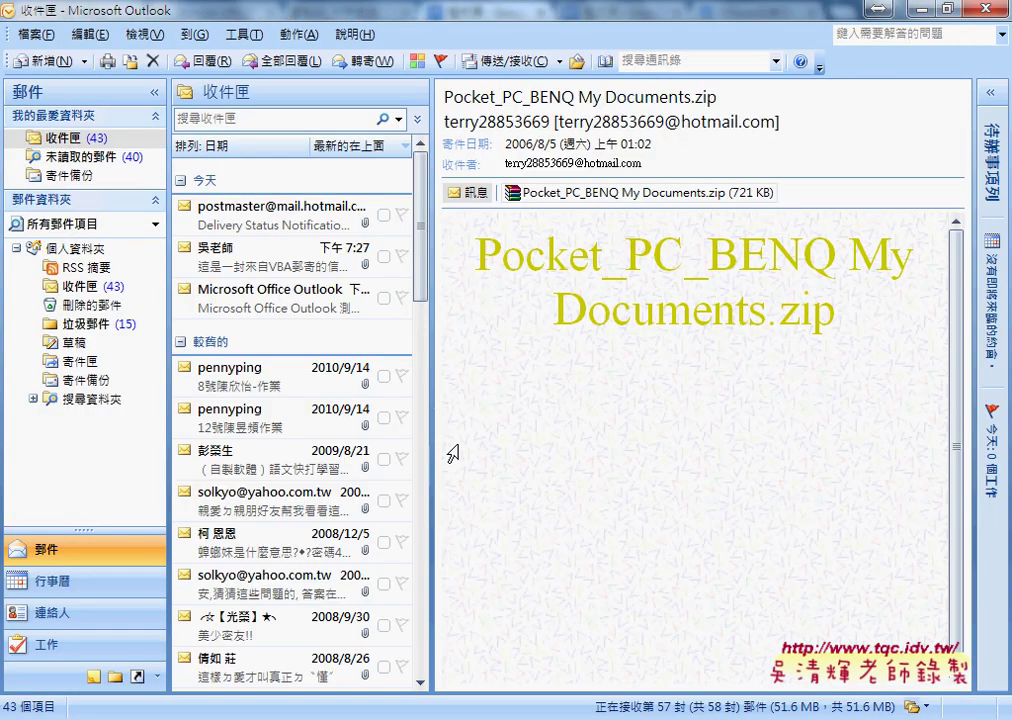
click(283, 263)
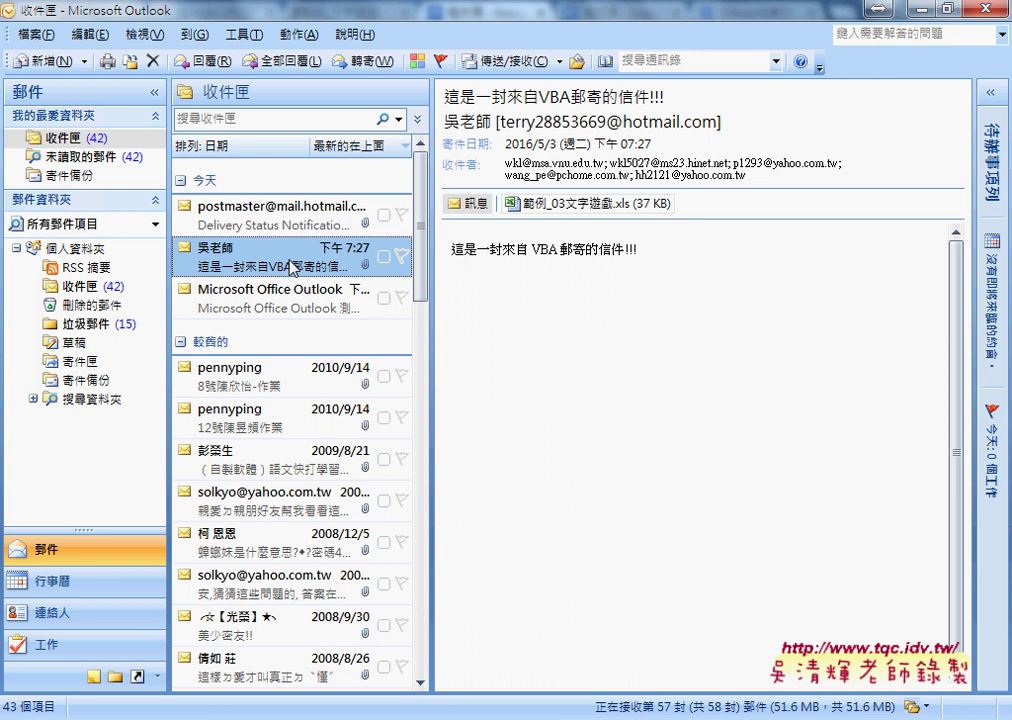
drag(648, 252, 452, 252)
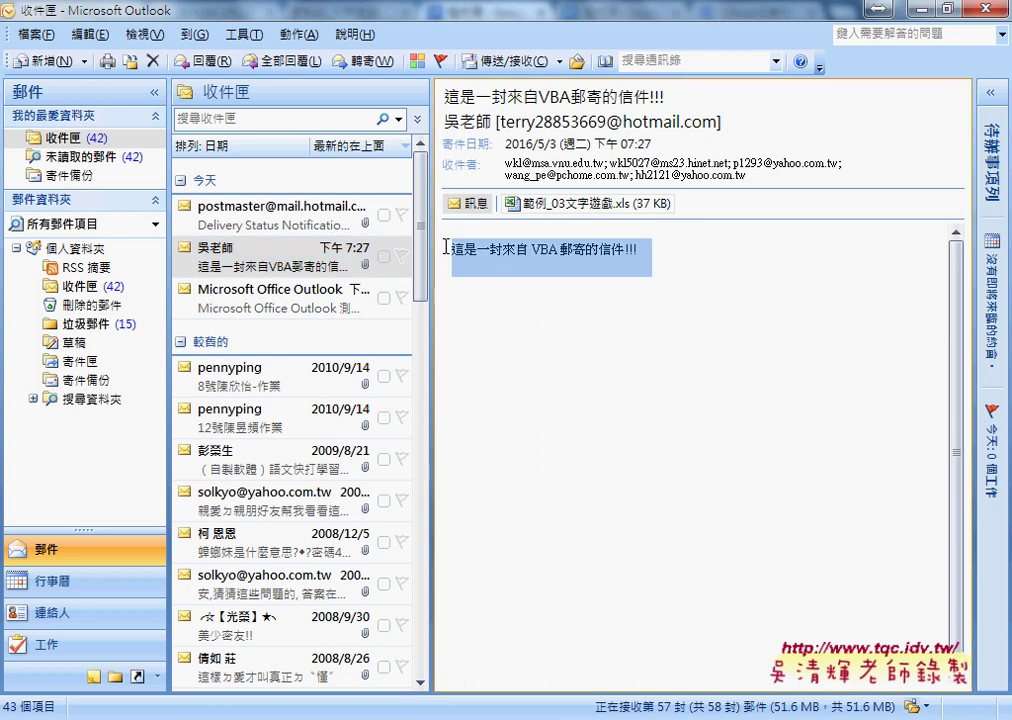
click(565, 203)
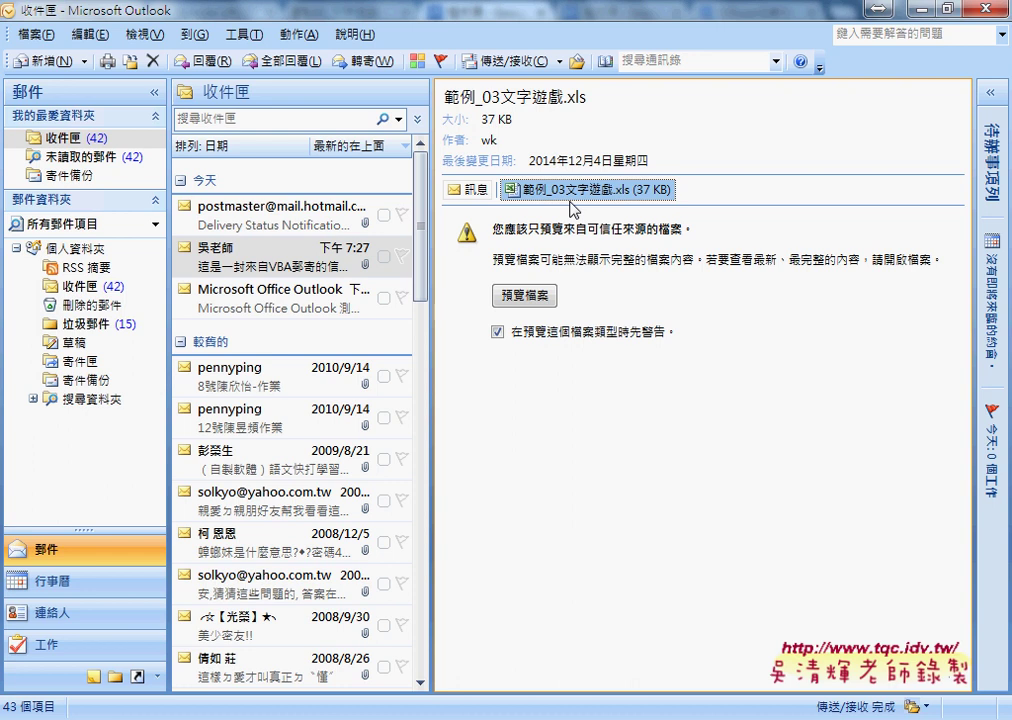
click(254, 41)
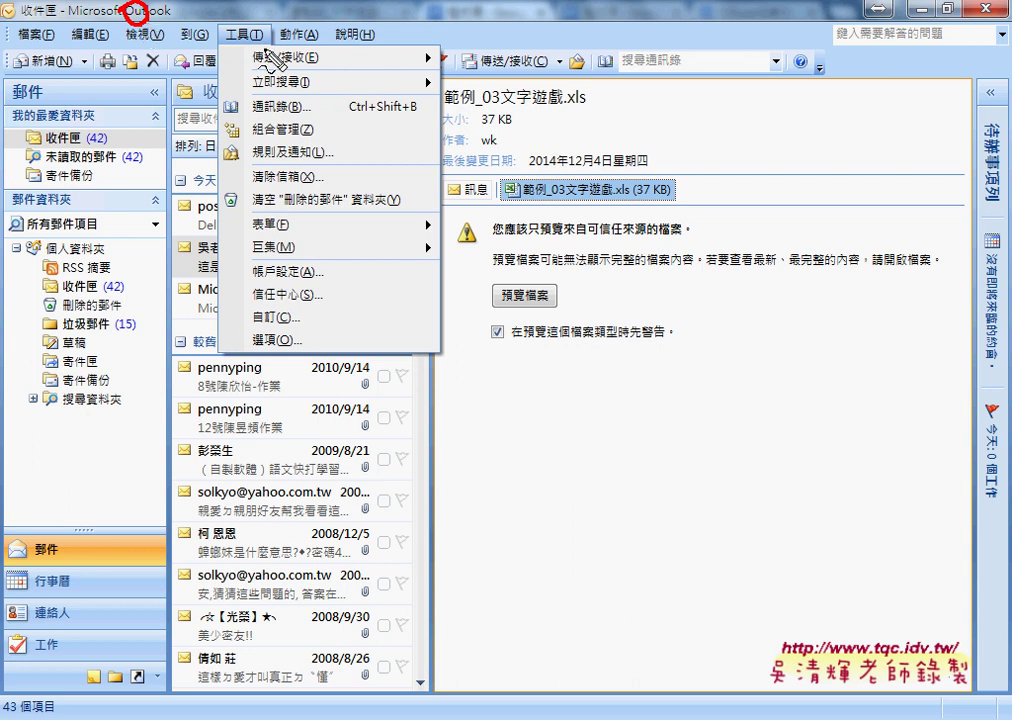
Open Outlook's Trust Center and go to the Programmatic Access settings.
drag(226, 50, 268, 40)
mouse_move(232, 30)
mouse_down()
mouse_move(258, 300)
mouse_move(316, 292)
mouse_up()
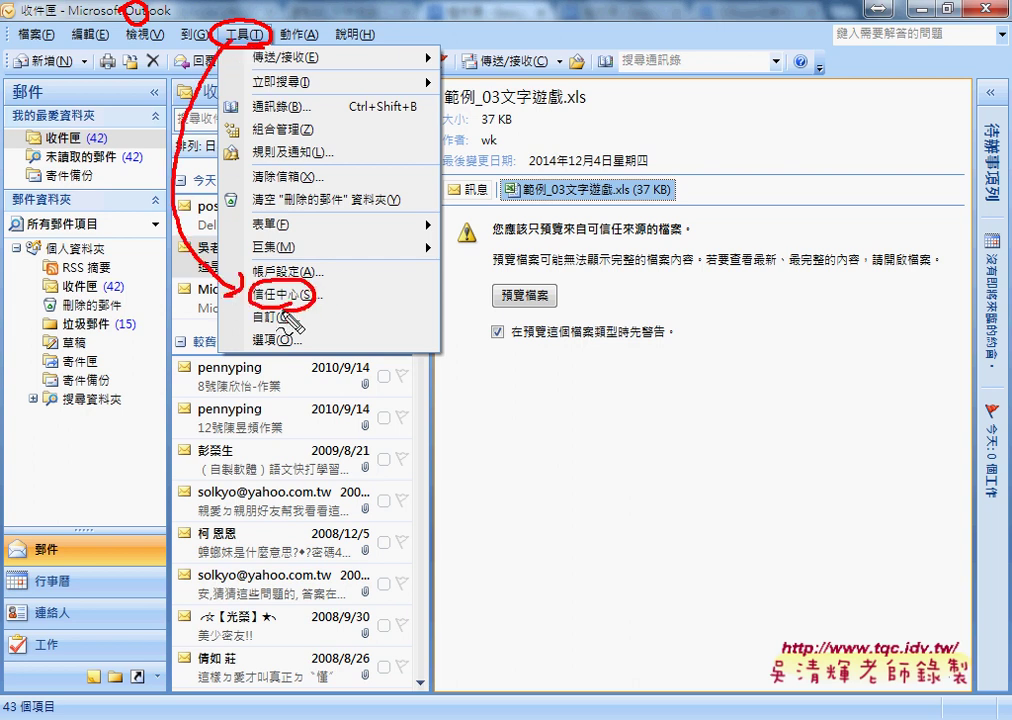
key(Escape)
key(alt+t)
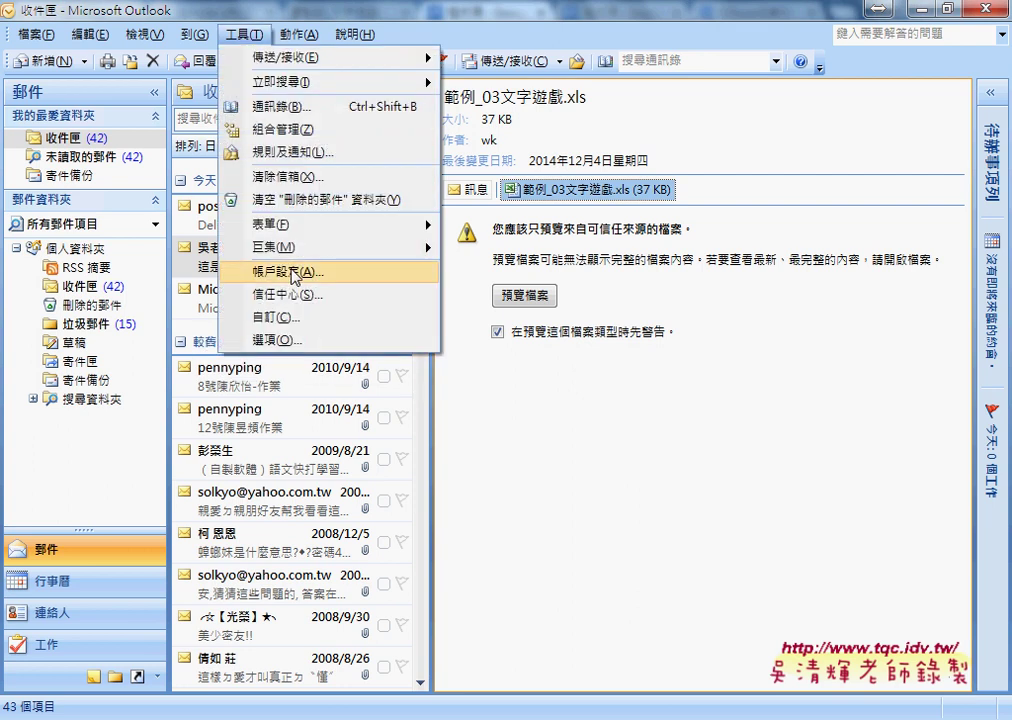
click(290, 294)
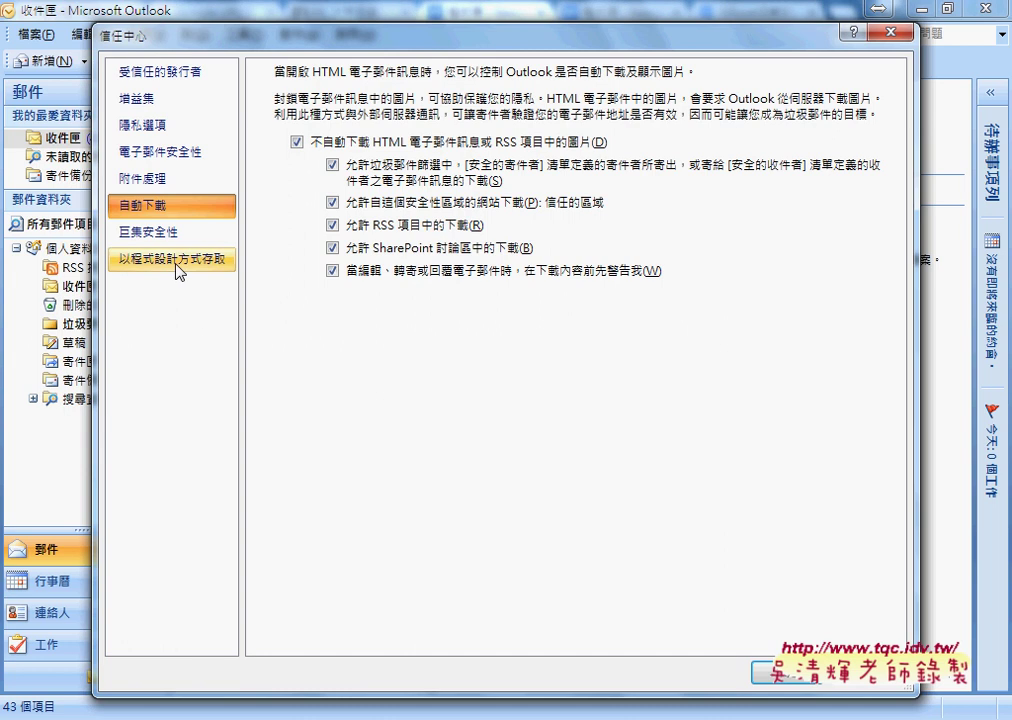
click(179, 271)
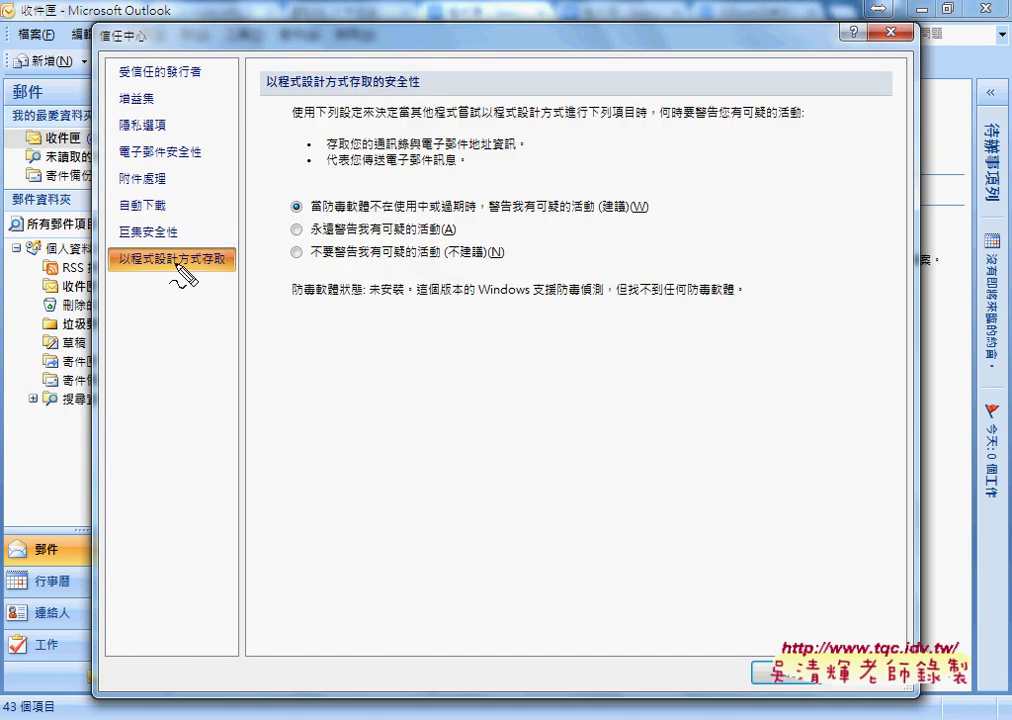
Set programmatic access to 'Never warn me about suspicious activity (not recommended)' and confirm with OK.
drag(236, 248, 222, 292)
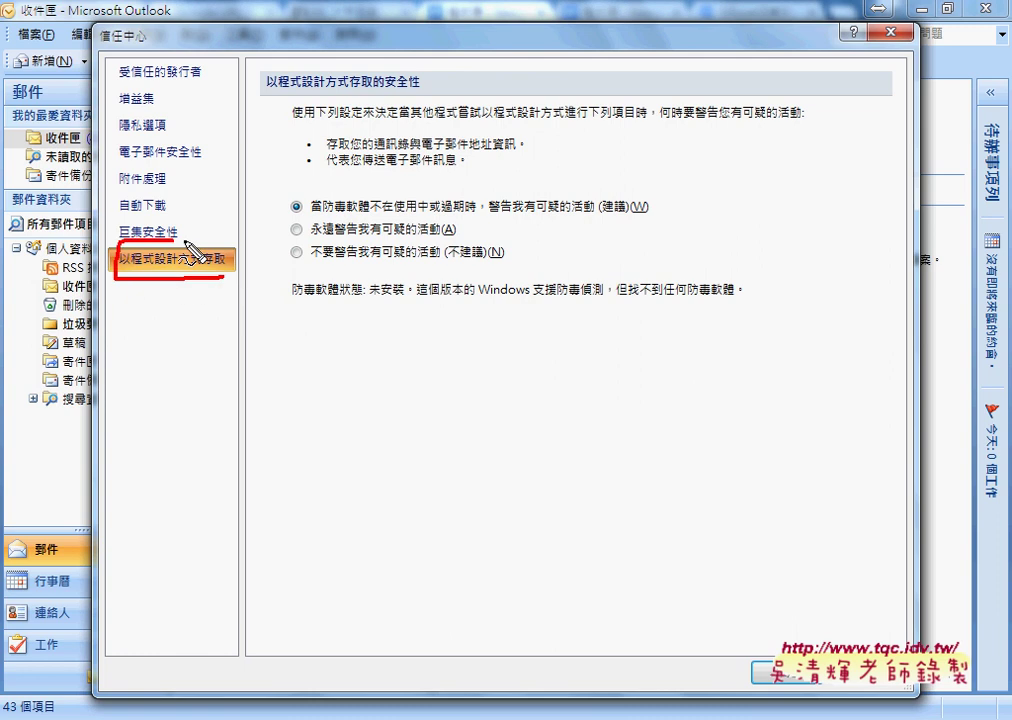
drag(133, 278, 199, 278)
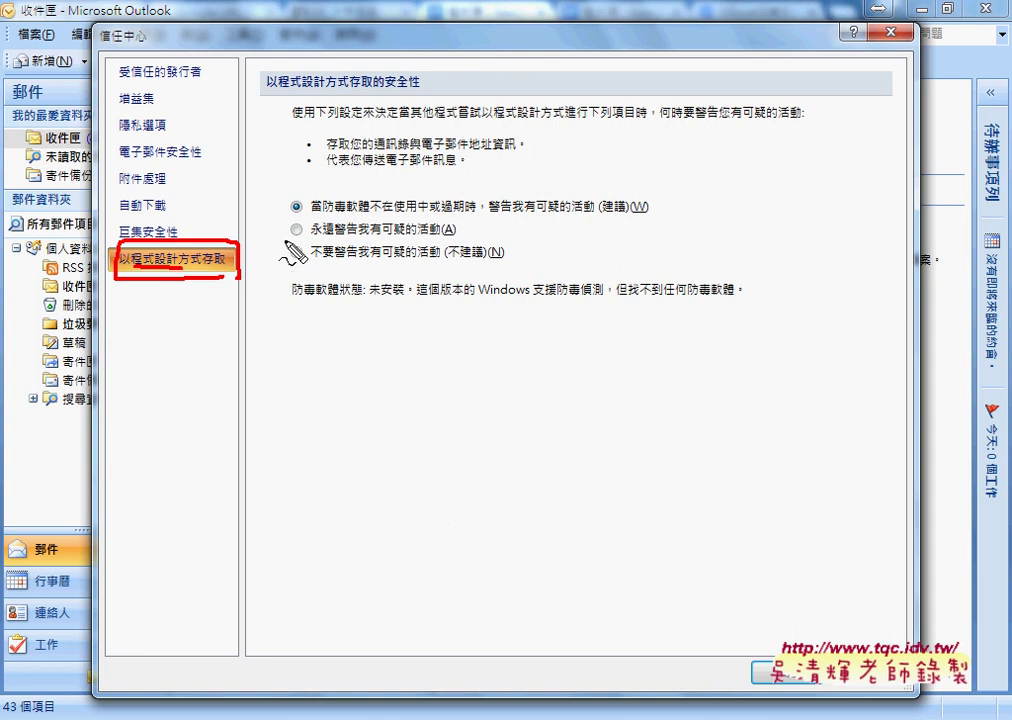
mouse_move(287, 268)
mouse_down()
mouse_move(478, 247)
mouse_move(297, 268)
mouse_move(341, 268)
mouse_up()
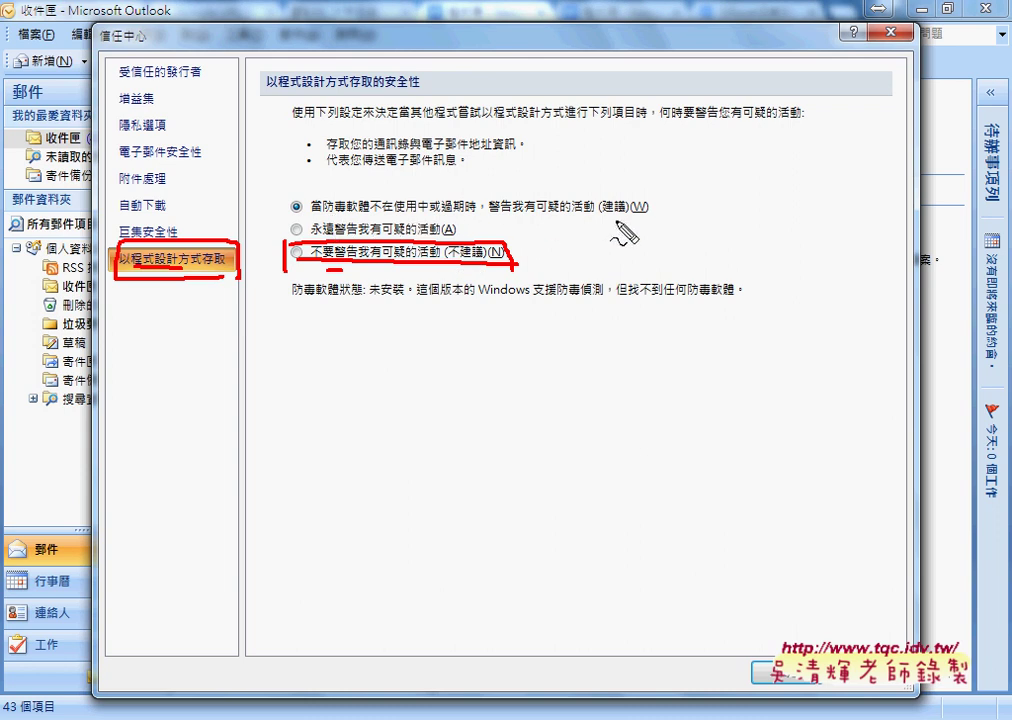
drag(488, 213, 583, 213)
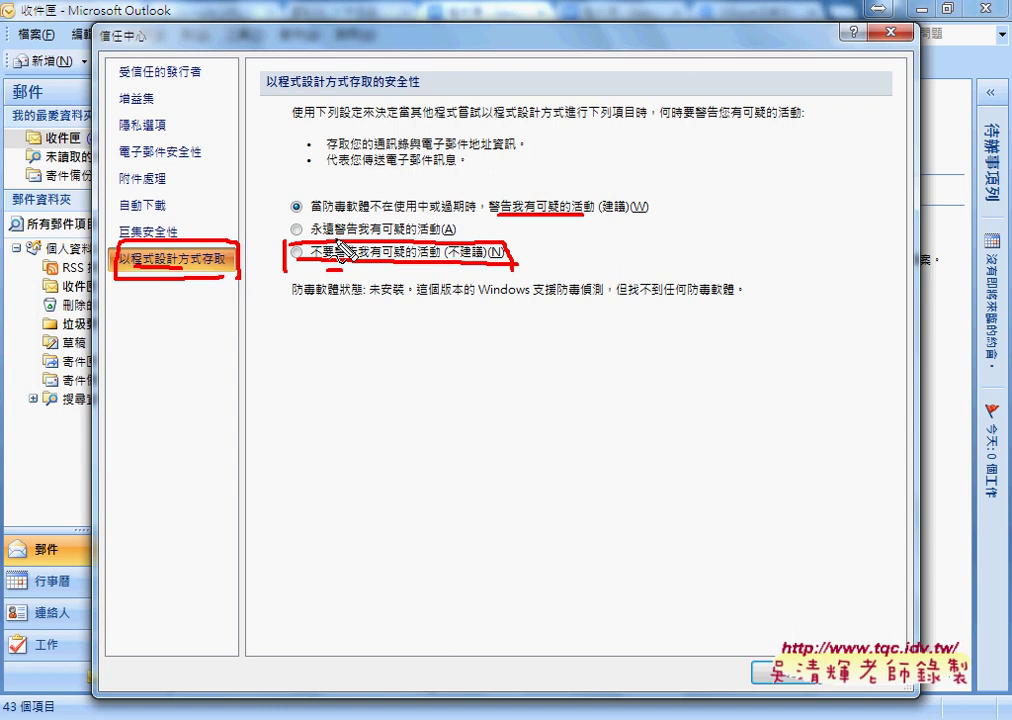
key(Escape)
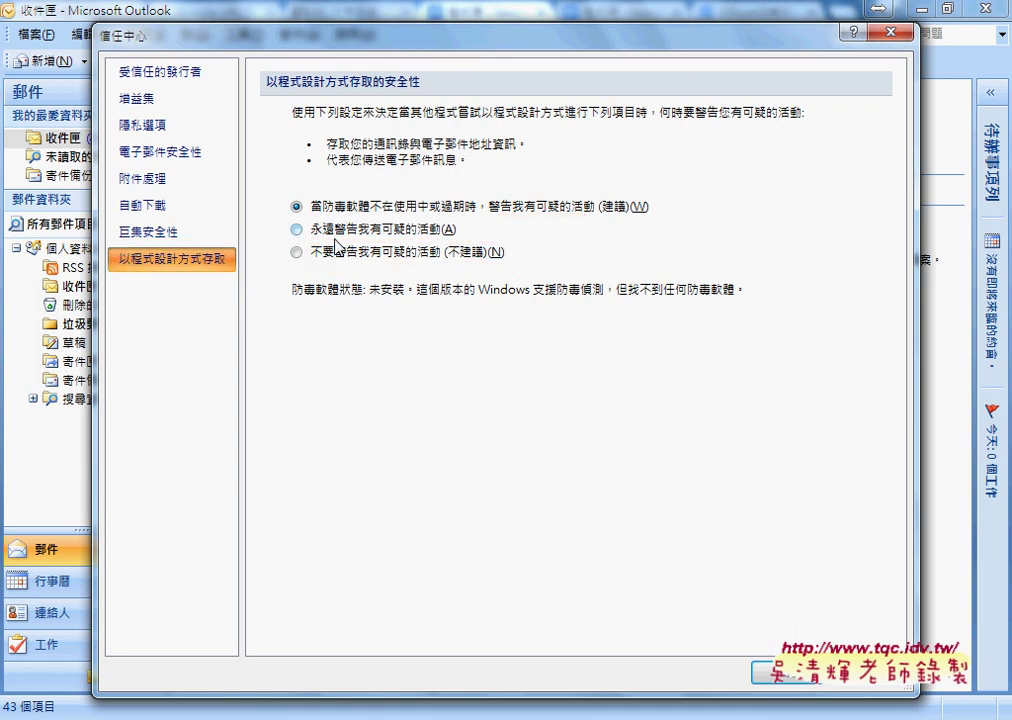
click(337, 248)
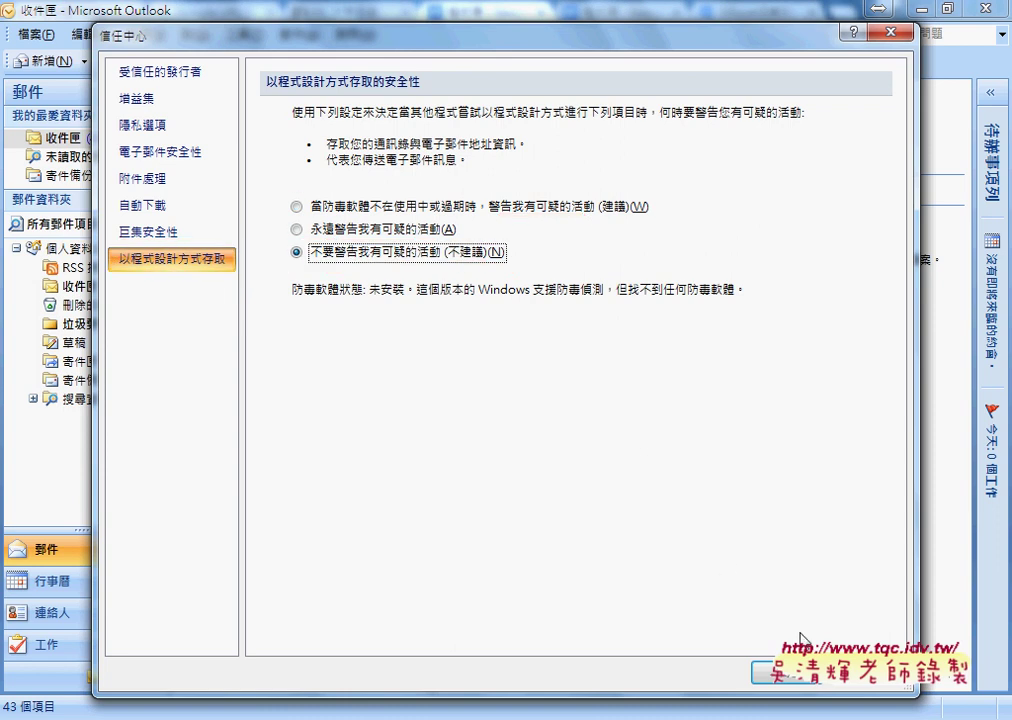
click(790, 675)
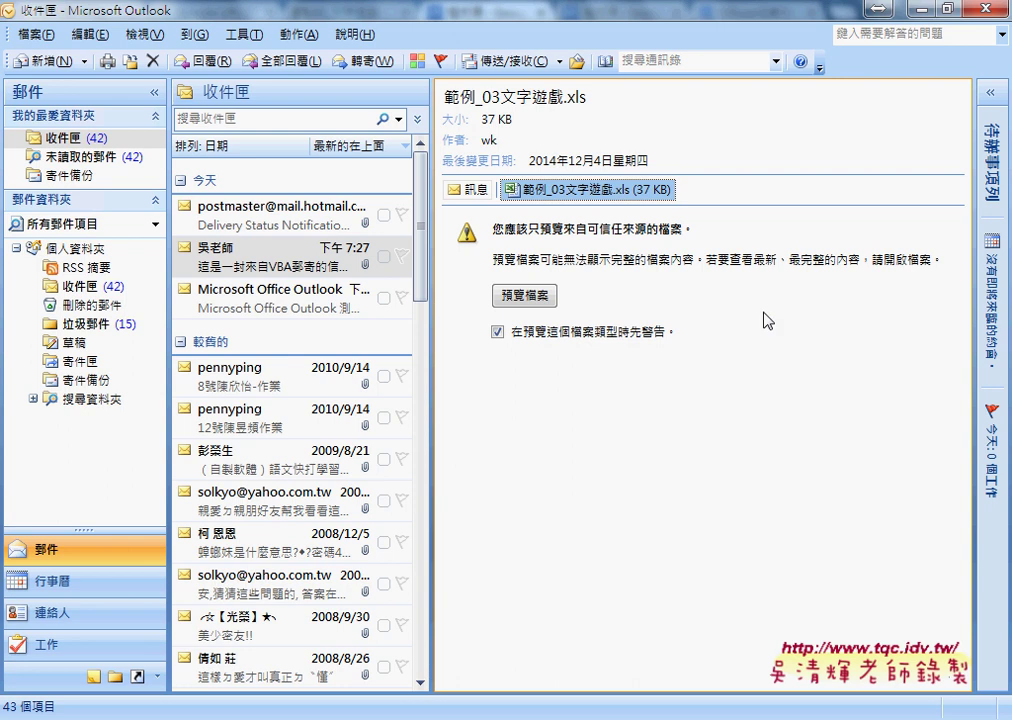
Bring the macro code forward and begin stepping through 用Outlook郵寄 with F8.
click(918, 11)
click(512, 362)
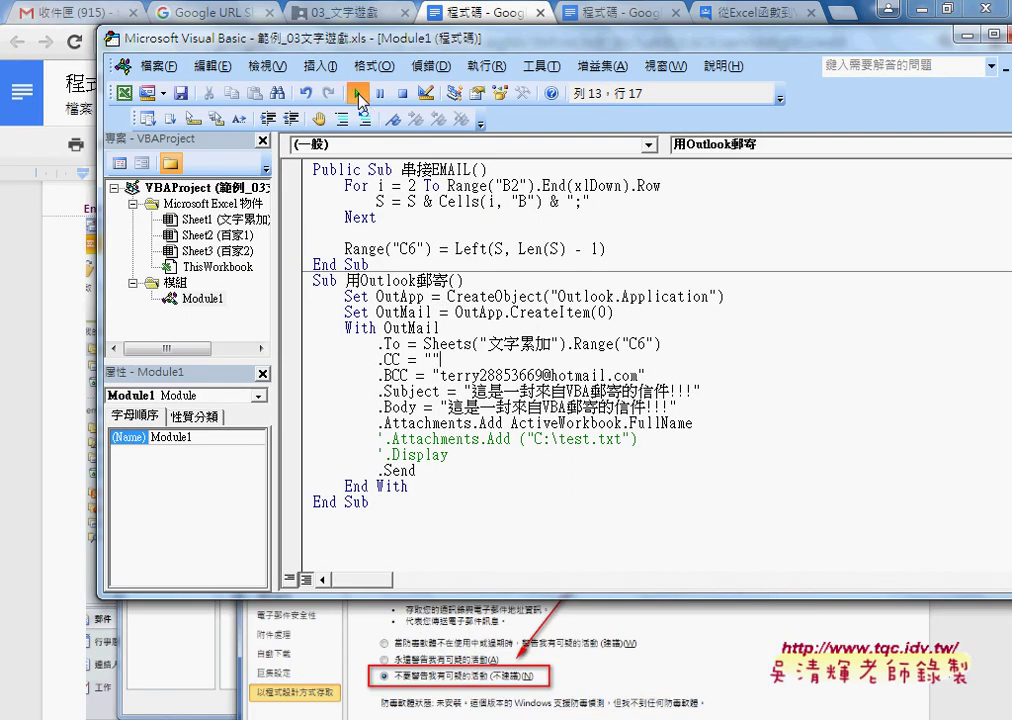
click(398, 407)
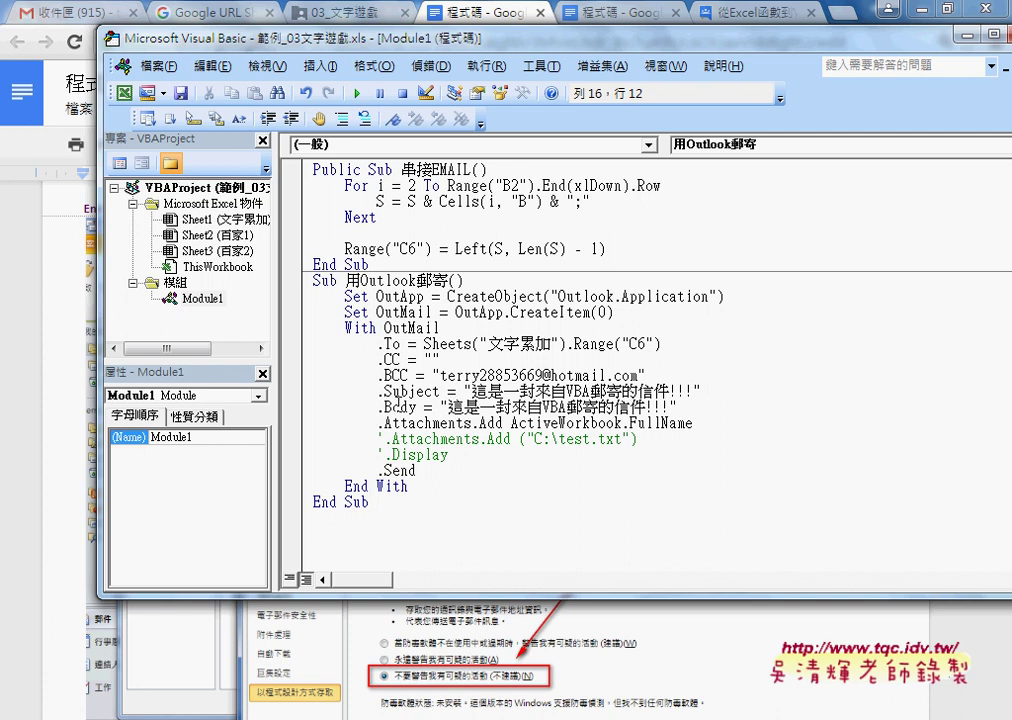
key(F8)
key(F8)
key(F8)
key(F8)
key(F8)
key(F8)
key(F8)
key(F8)
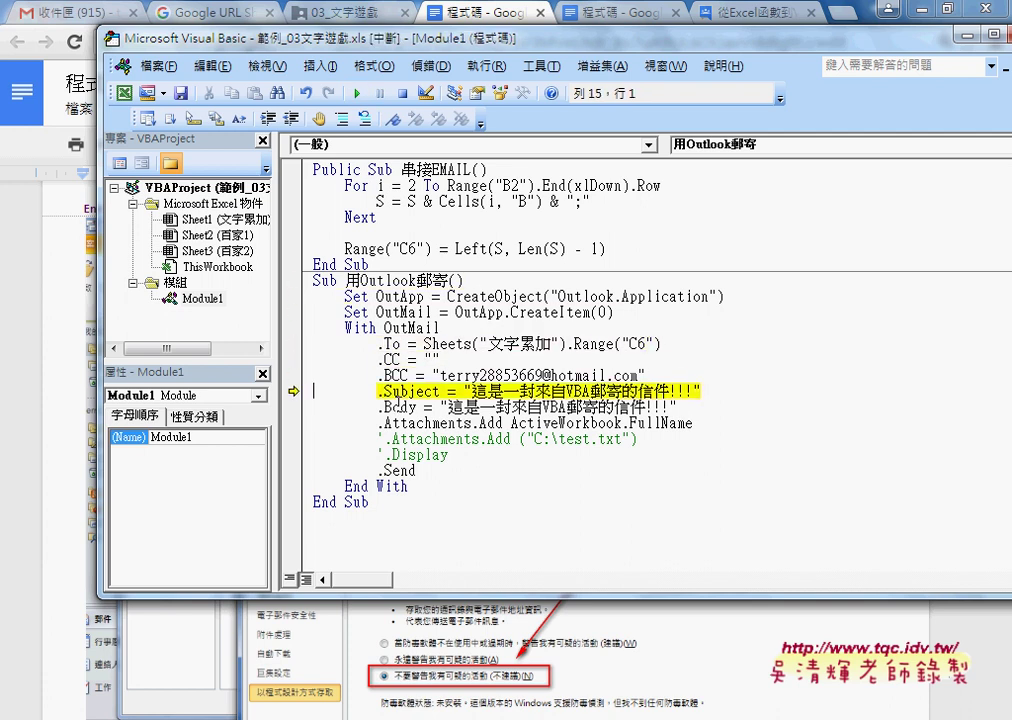
key(F8)
key(F8)
key(F8)
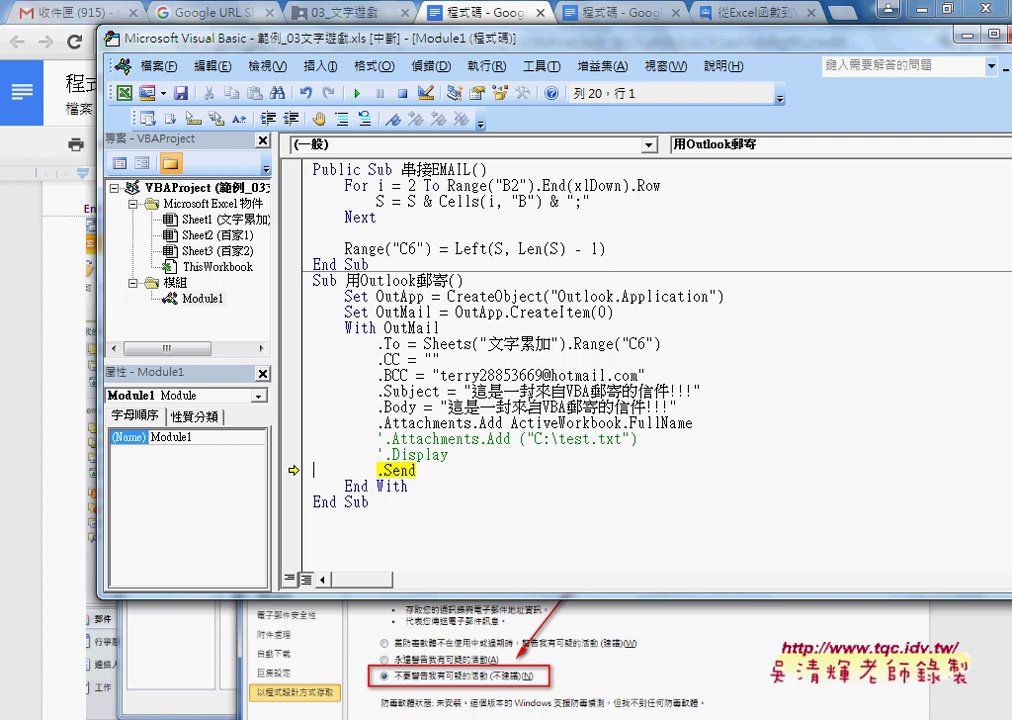
Highlight the macro's key lines: Outlook startup, new mail item, C6 recipient, blind copy, and .Send.
drag(415, 470, 378, 470)
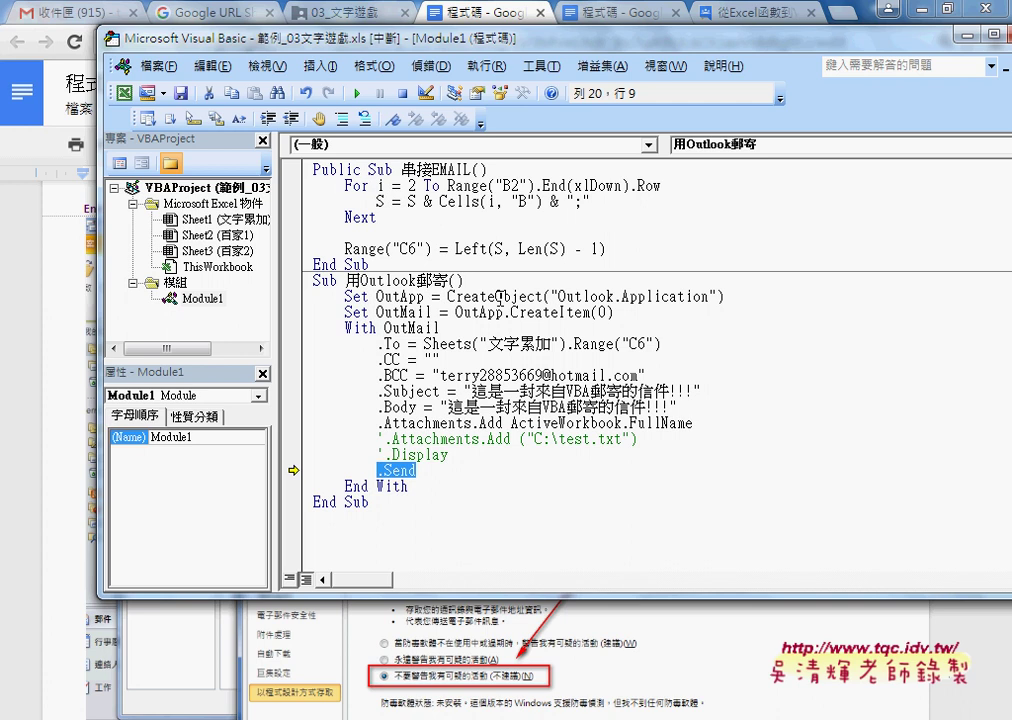
drag(724, 297, 441, 297)
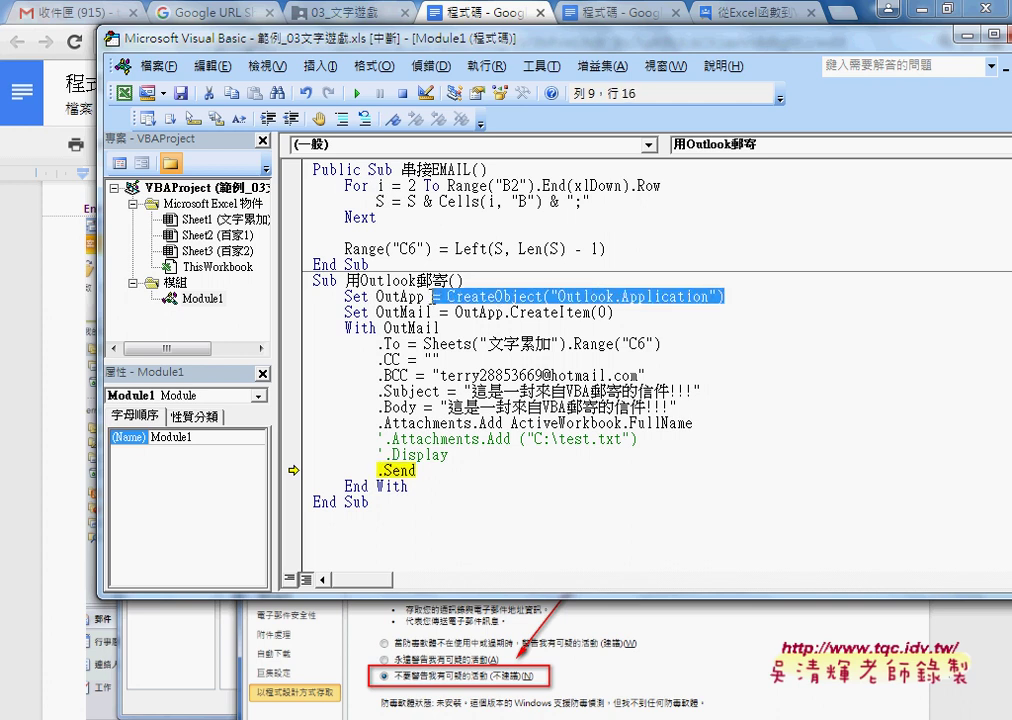
drag(624, 313, 456, 313)
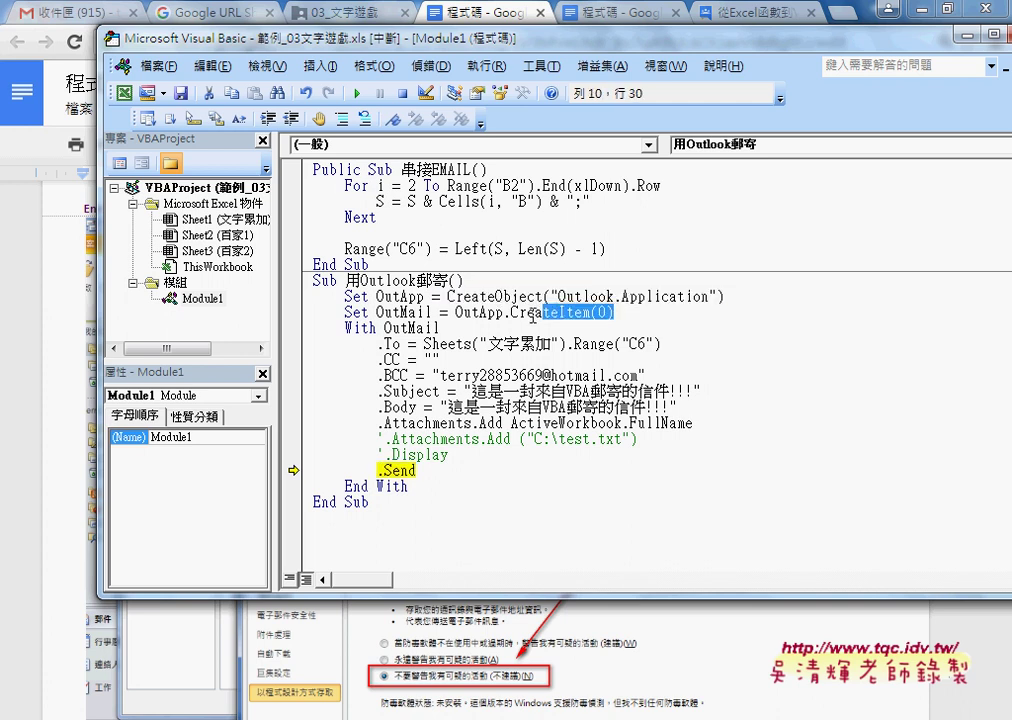
click(425, 344)
drag(425, 344, 660, 344)
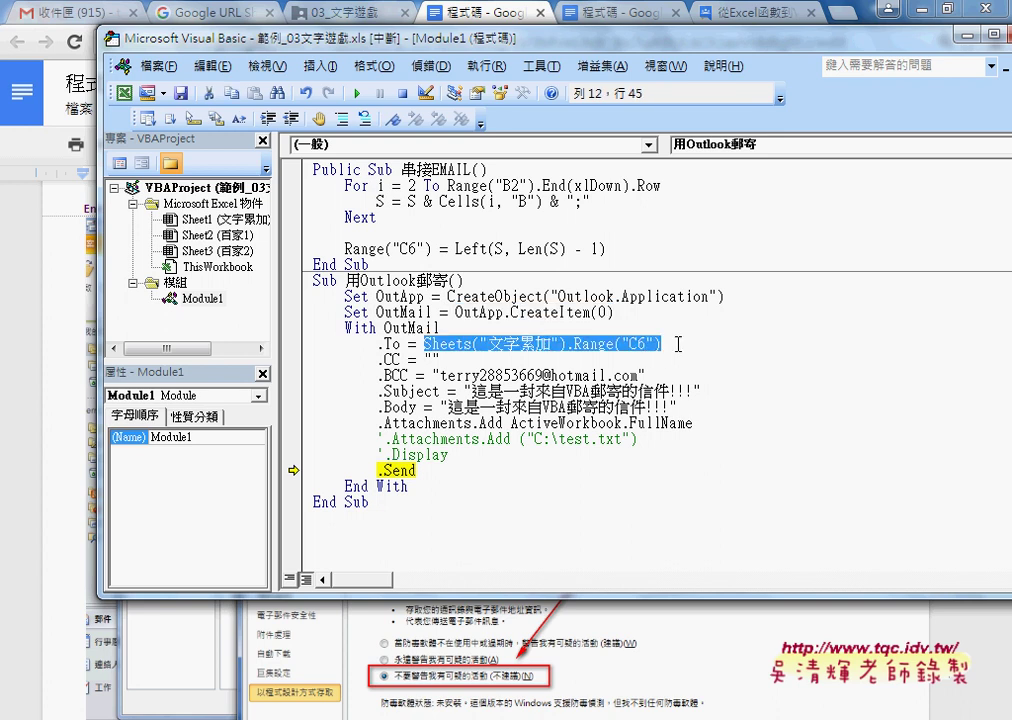
drag(440, 375, 645, 375)
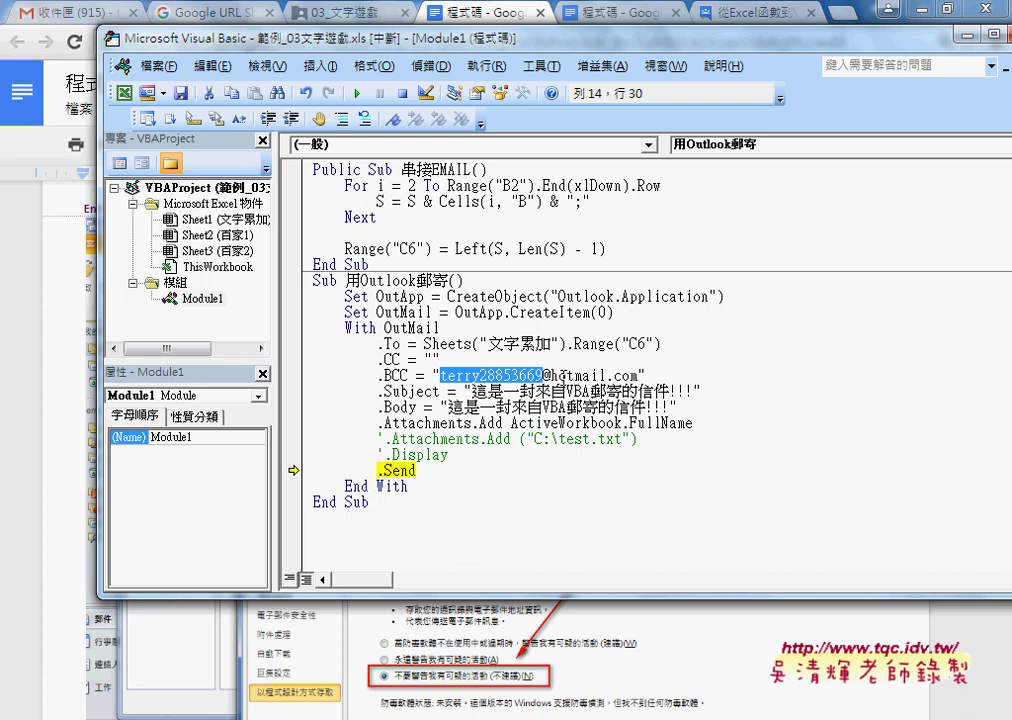
click(495, 391)
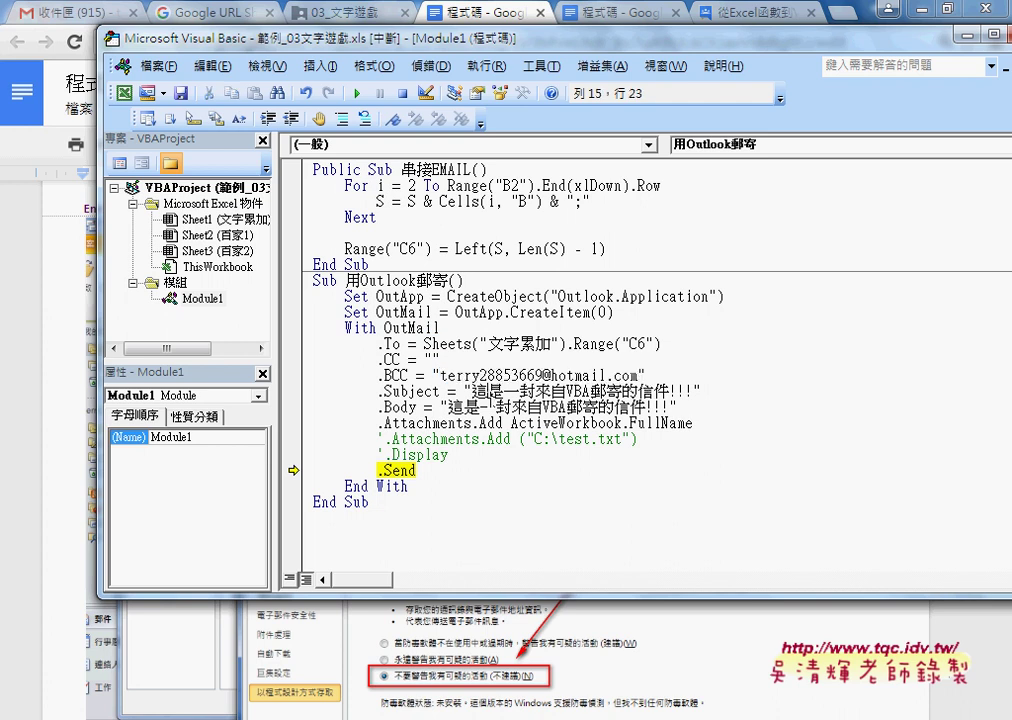
click(451, 407)
click(455, 423)
click(409, 470)
drag(417, 470, 377, 479)
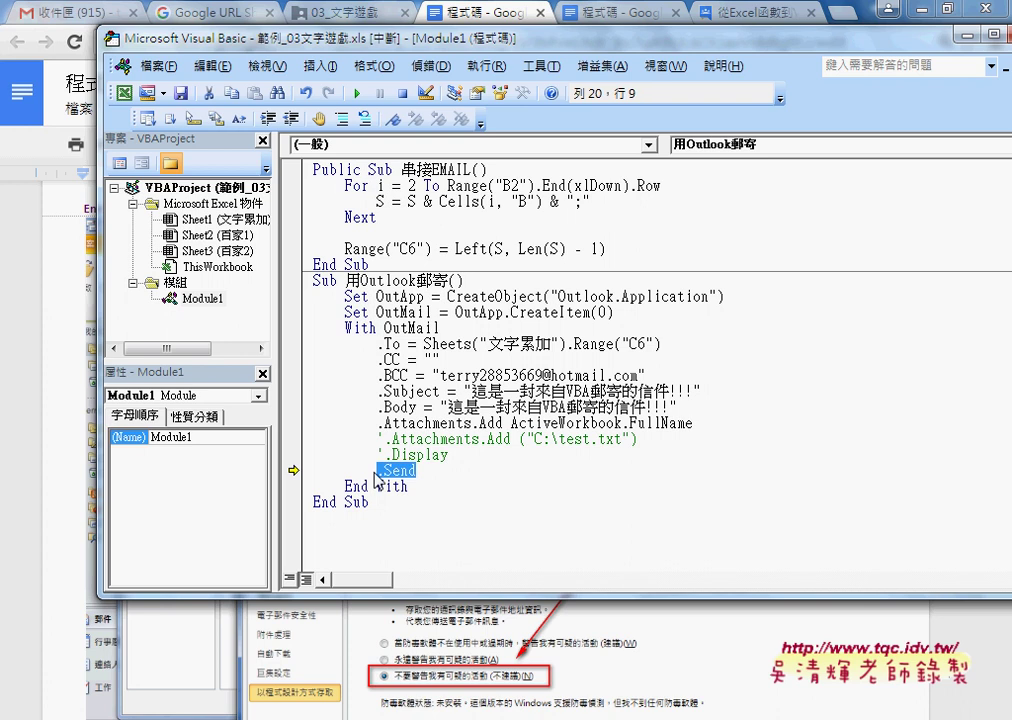
Step past .Send to finish the macro, then bring the Excel workbook into view.
key(F8)
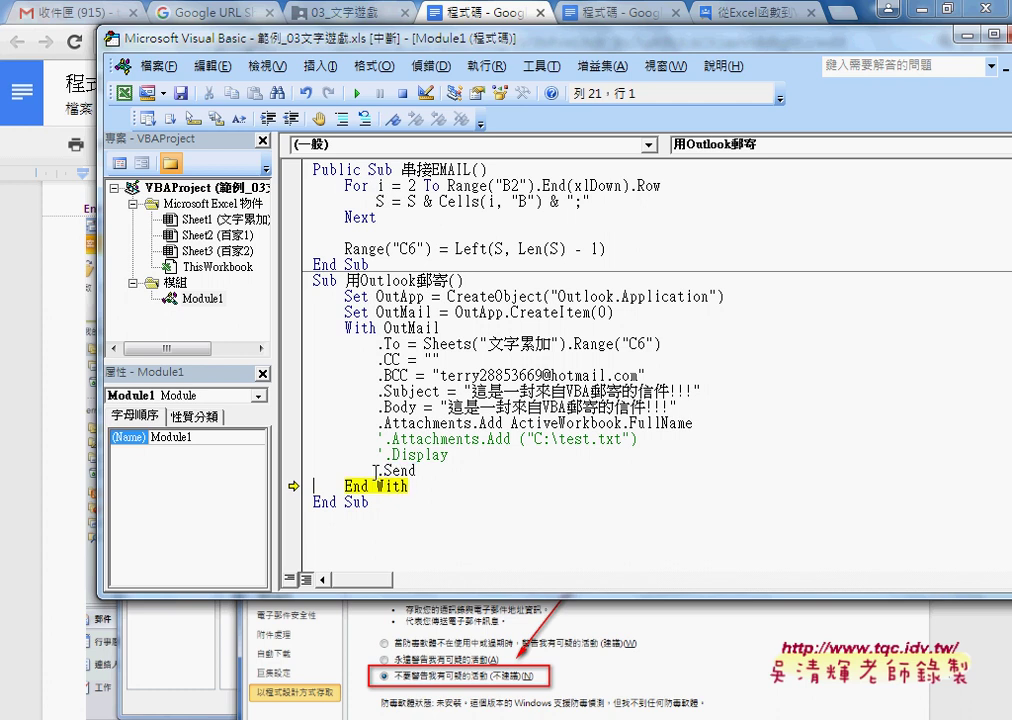
key(F8)
key(F8)
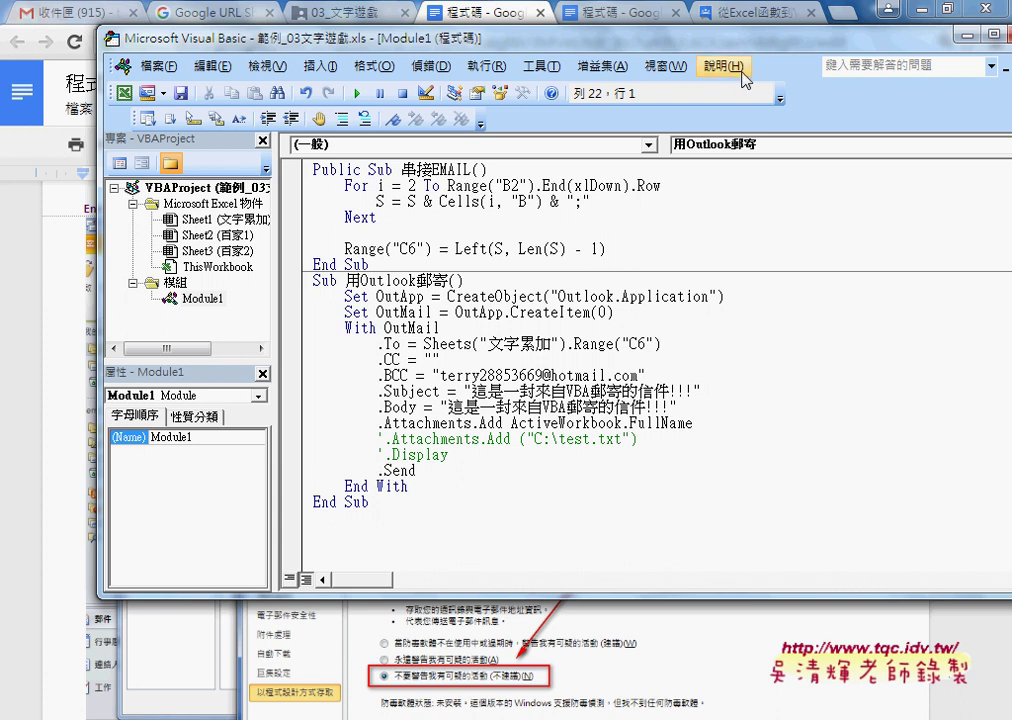
drag(746, 46, 694, 66)
click(666, 50)
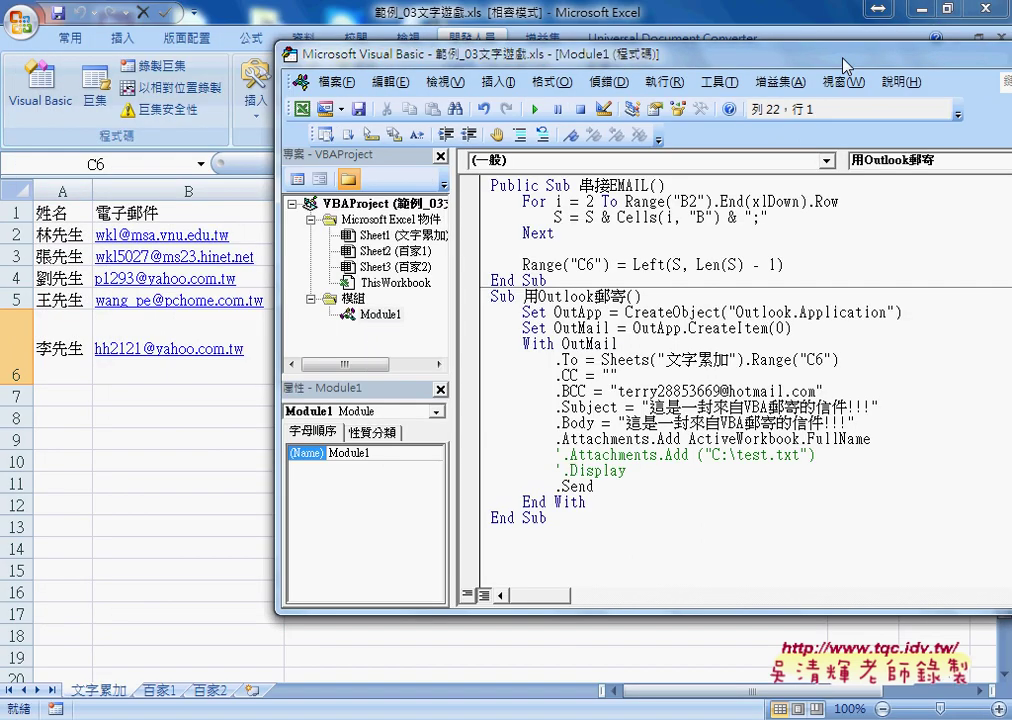
Move the editor aside and select the e-mail addresses in B2:B6 on 文字累加.
drag(619, 68, 888, 68)
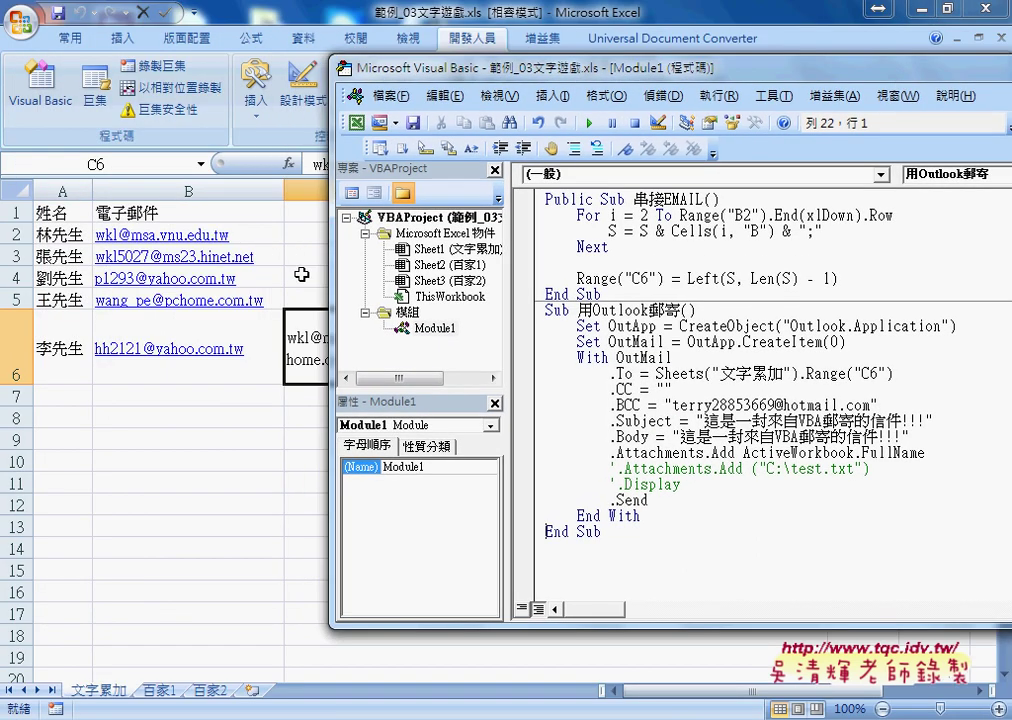
mouse_move(160, 234)
mouse_down()
mouse_move(259, 300)
mouse_move(252, 357)
mouse_up()
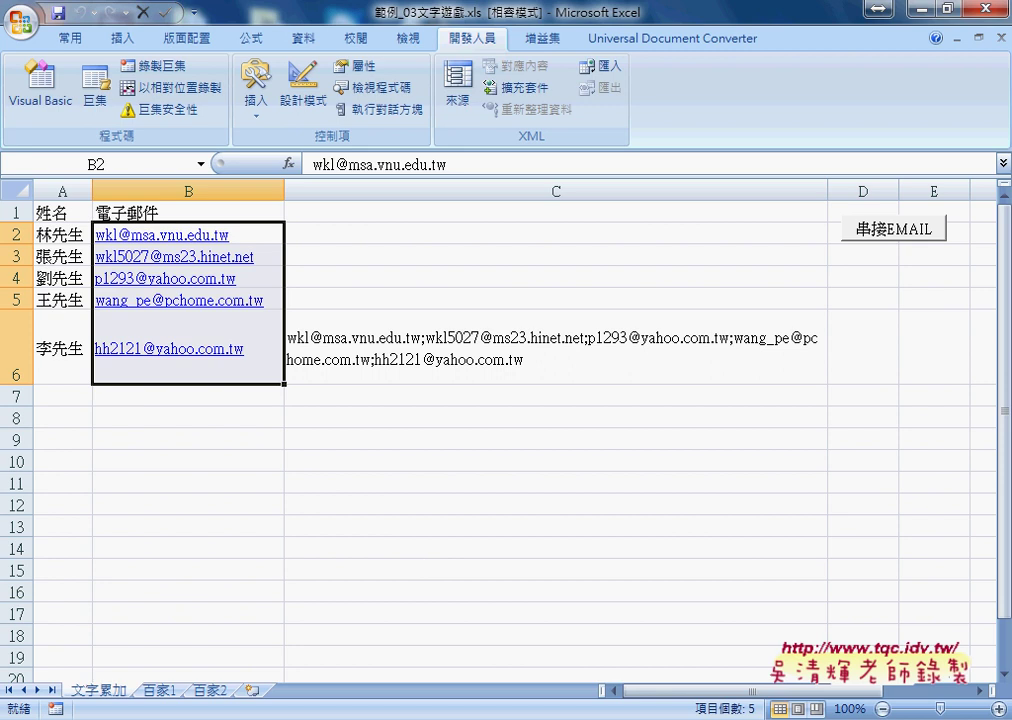
click(526, 659)
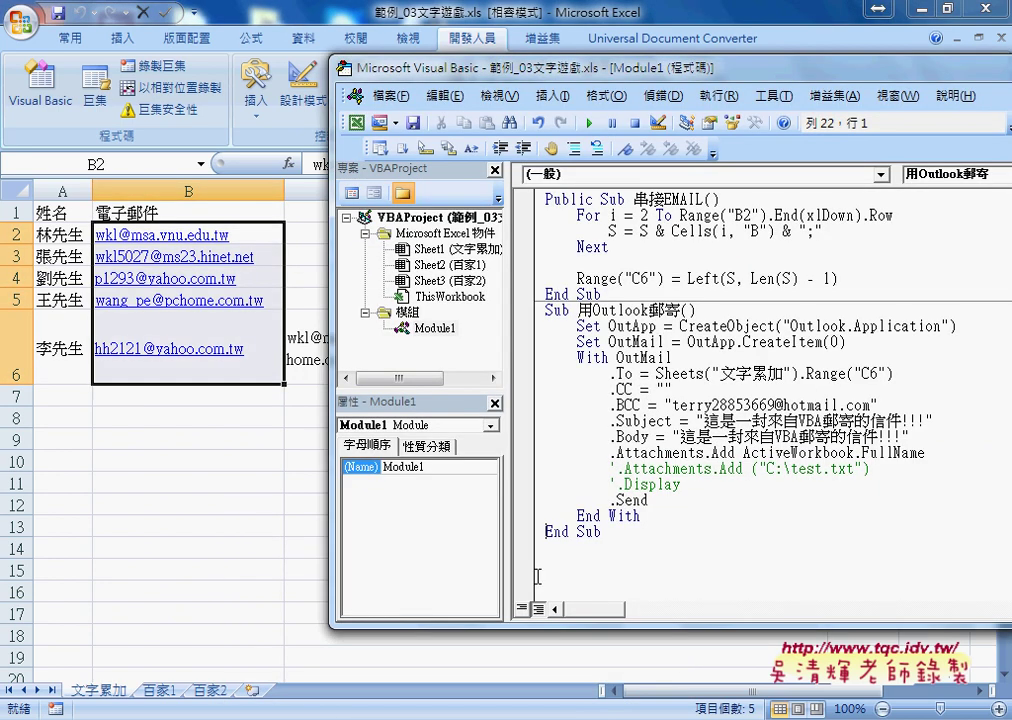
drag(604, 533, 528, 312)
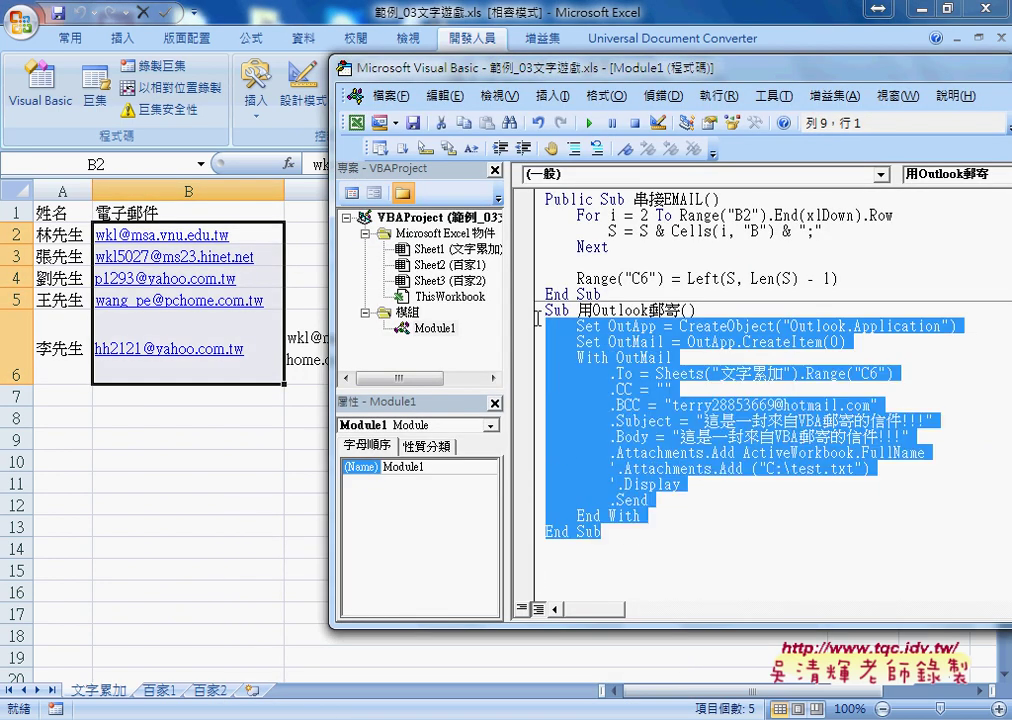
click(733, 405)
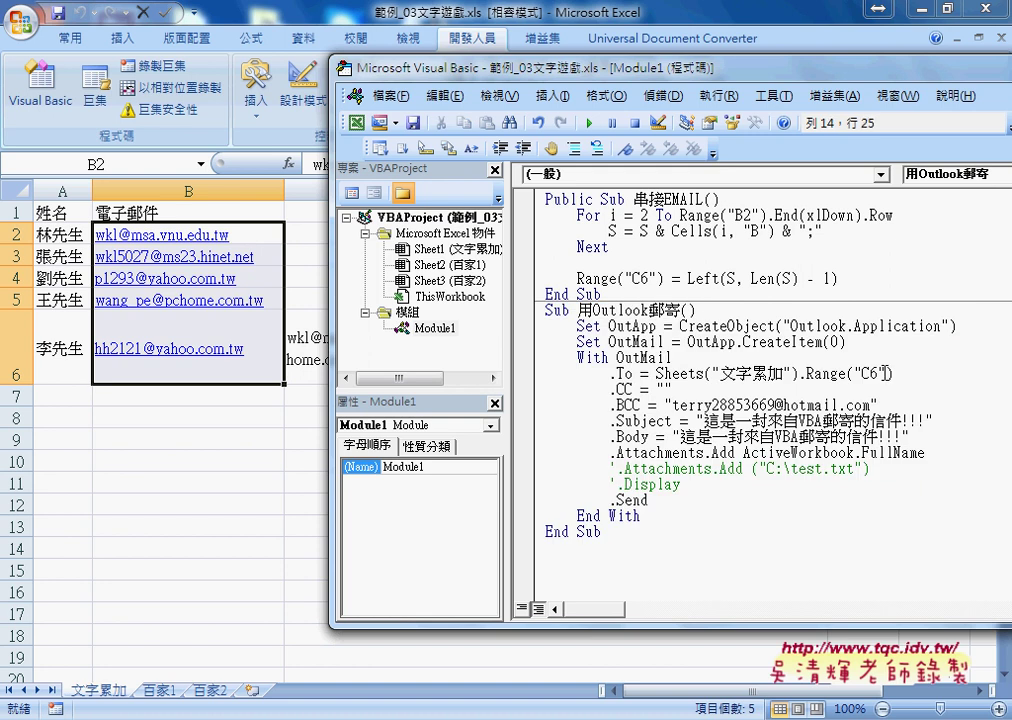
drag(885, 373, 864, 373)
key(shift+Left)
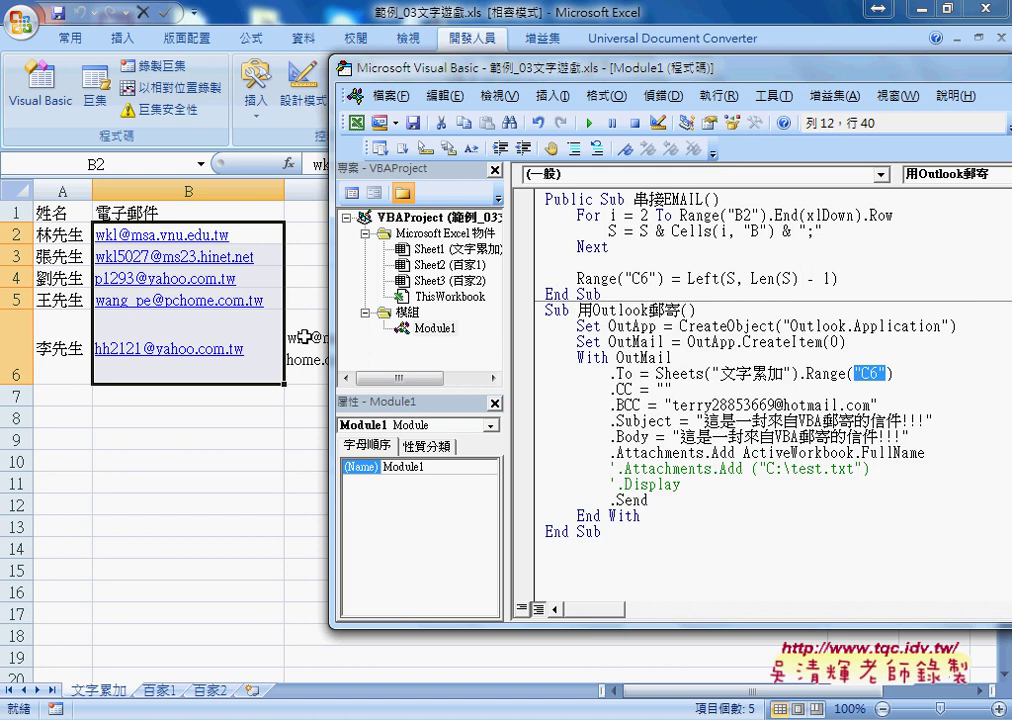
drag(604, 533, 540, 311)
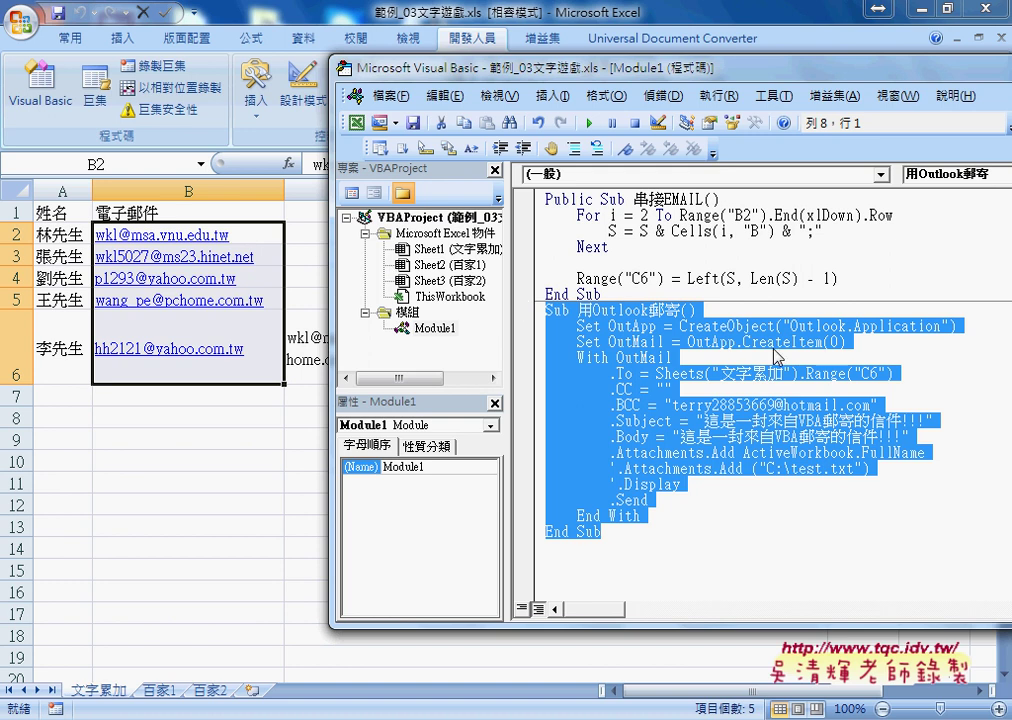
click(791, 373)
double_click(874, 372)
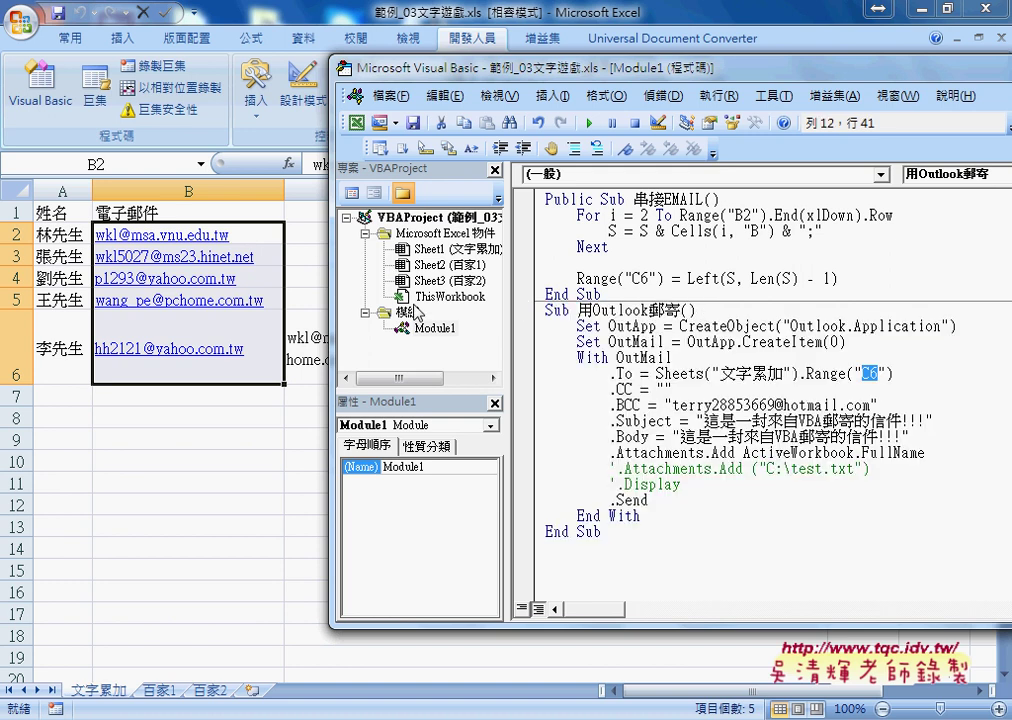
key(alt+F11)
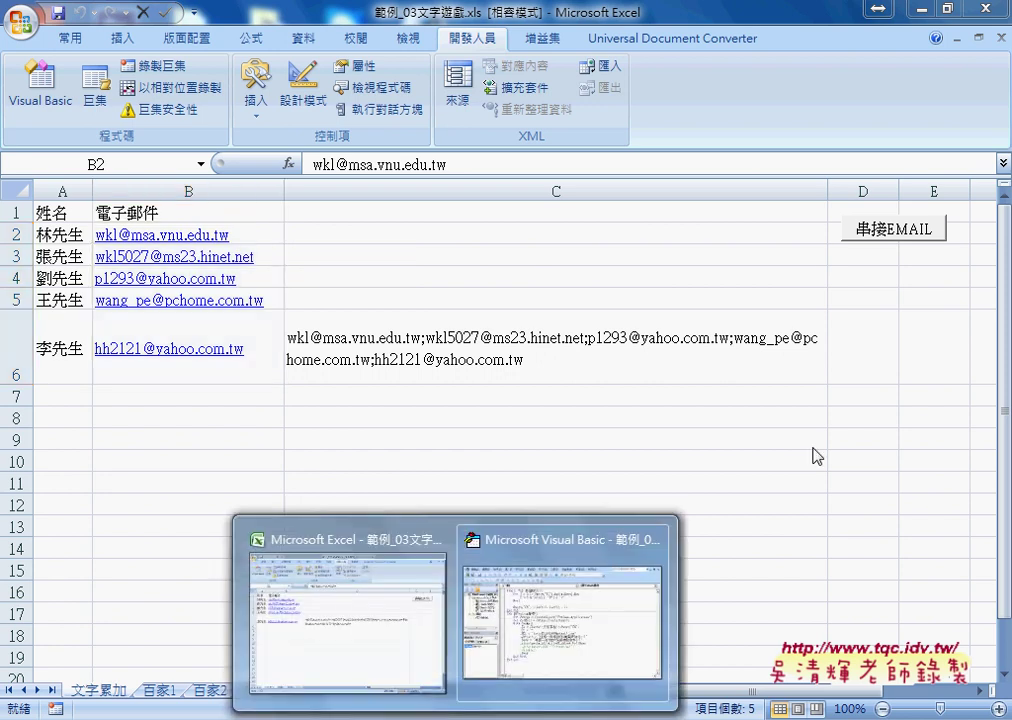
click(609, 582)
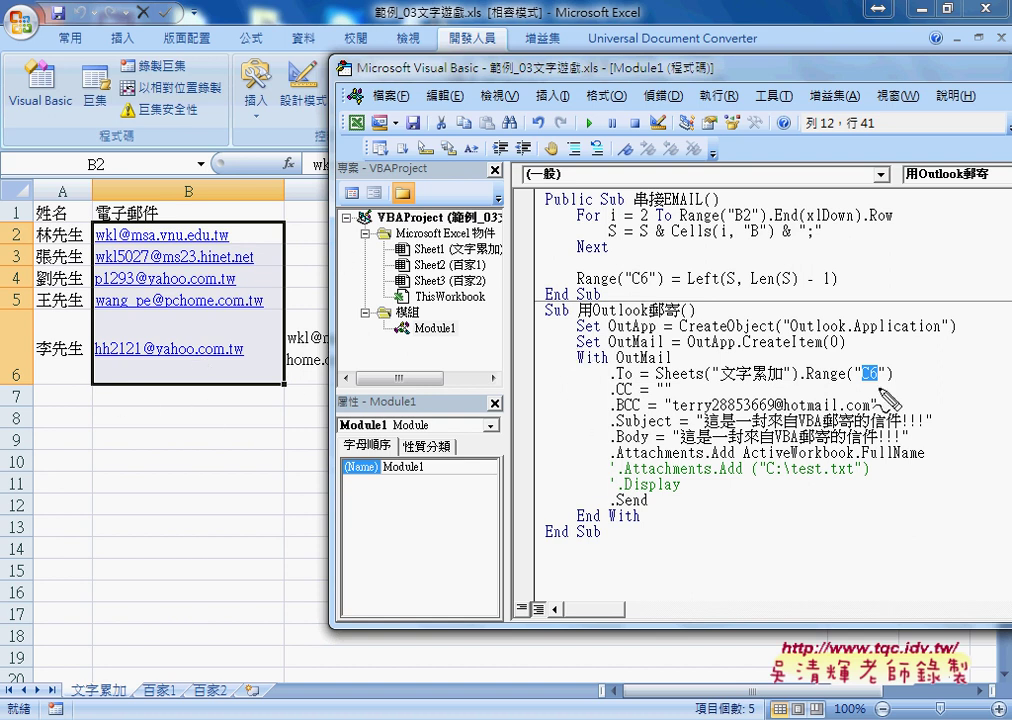
drag(596, 317, 680, 317)
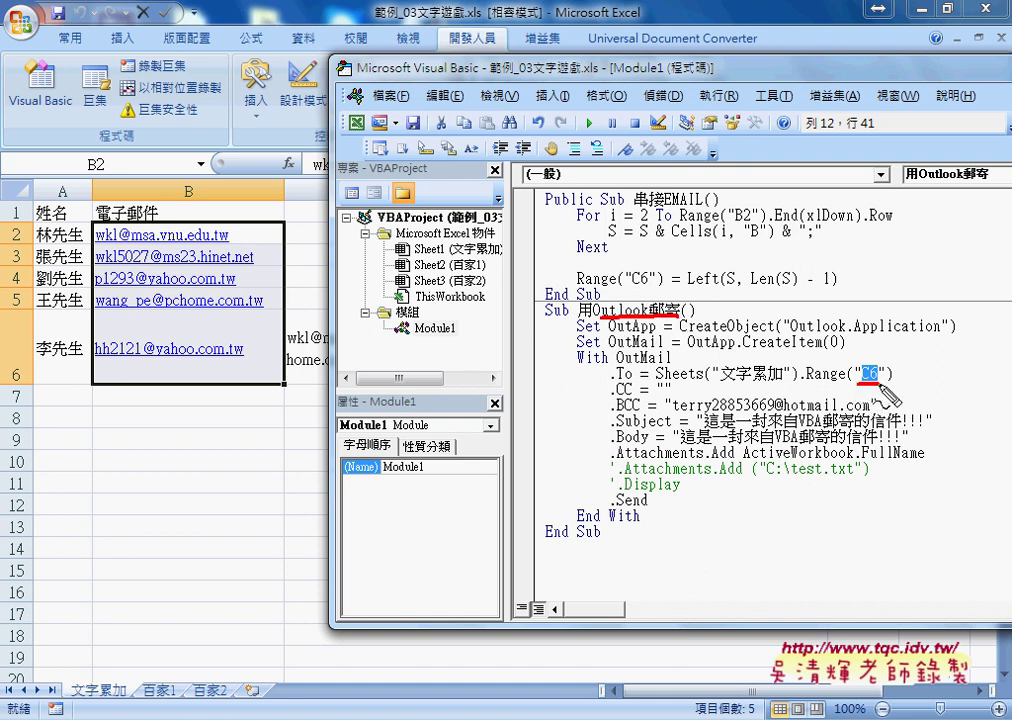
drag(858, 381, 881, 381)
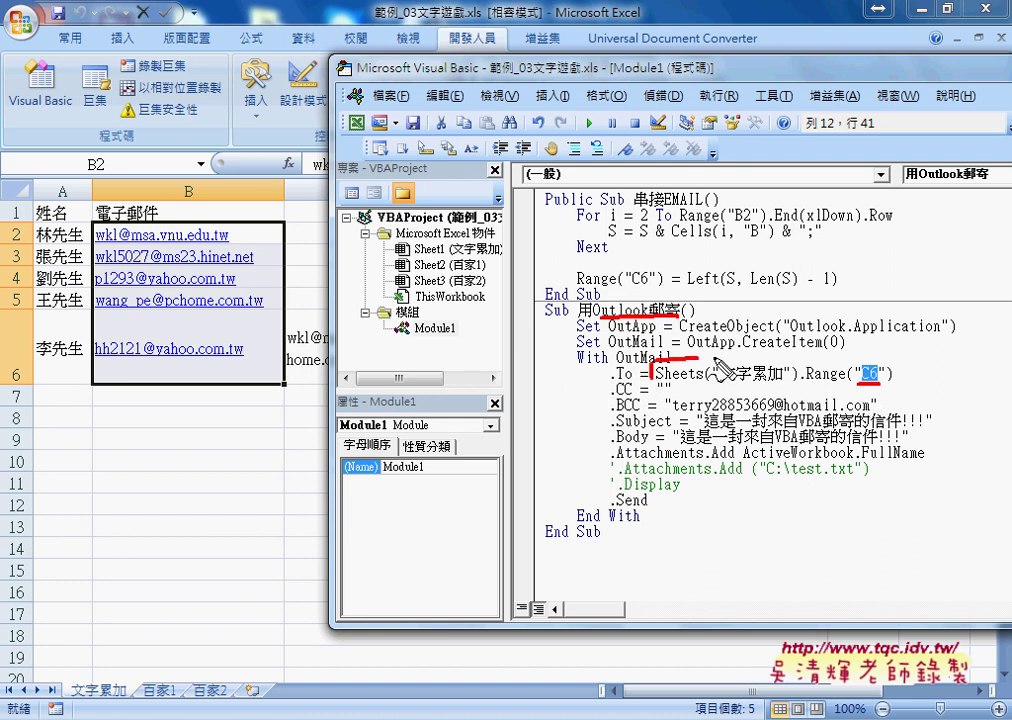
mouse_move(652, 380)
mouse_down()
mouse_move(890, 362)
mouse_move(900, 398)
mouse_up()
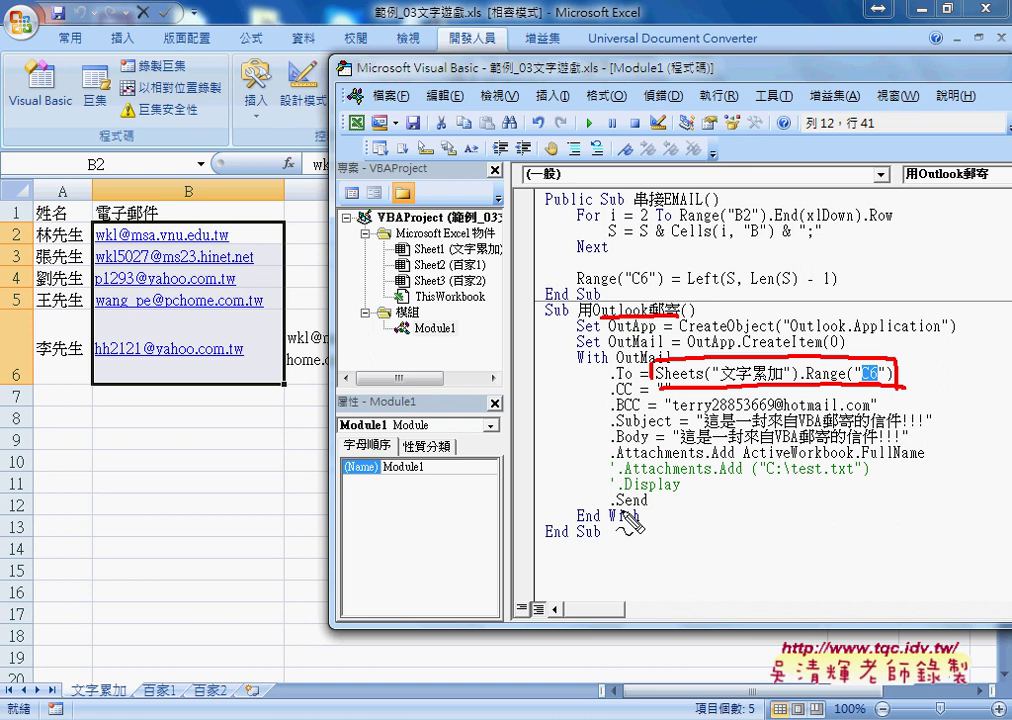
key(Escape)
drag(602, 532, 531, 316)
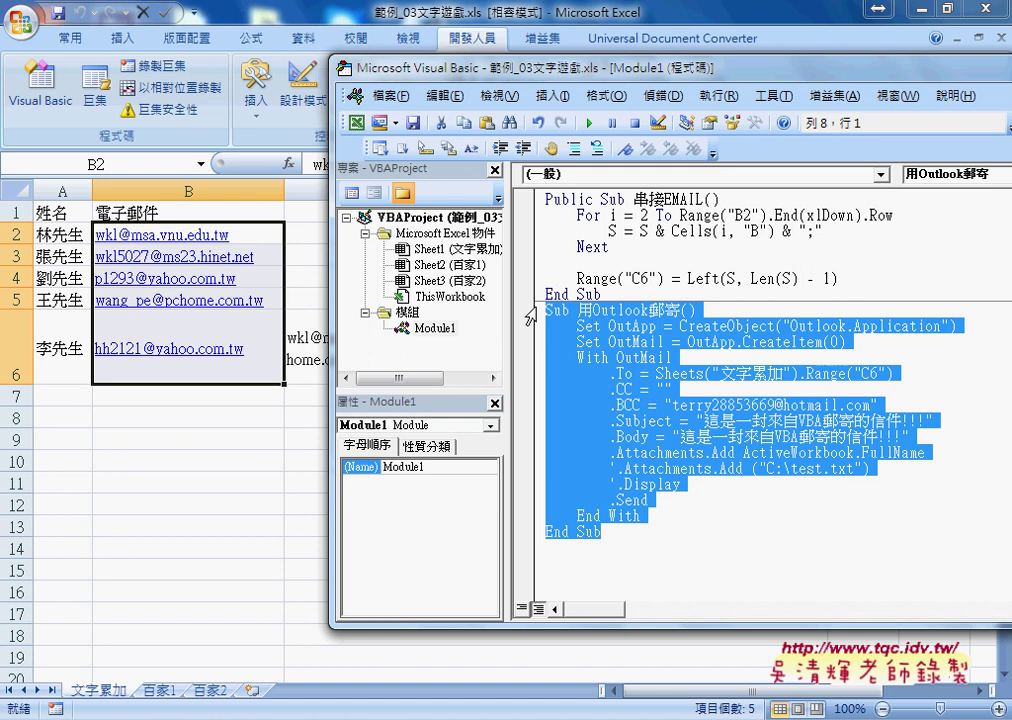
Paste a copy of the mail procedure below End Sub and rename it 用Outlook郵寄_共用.
click(566, 555)
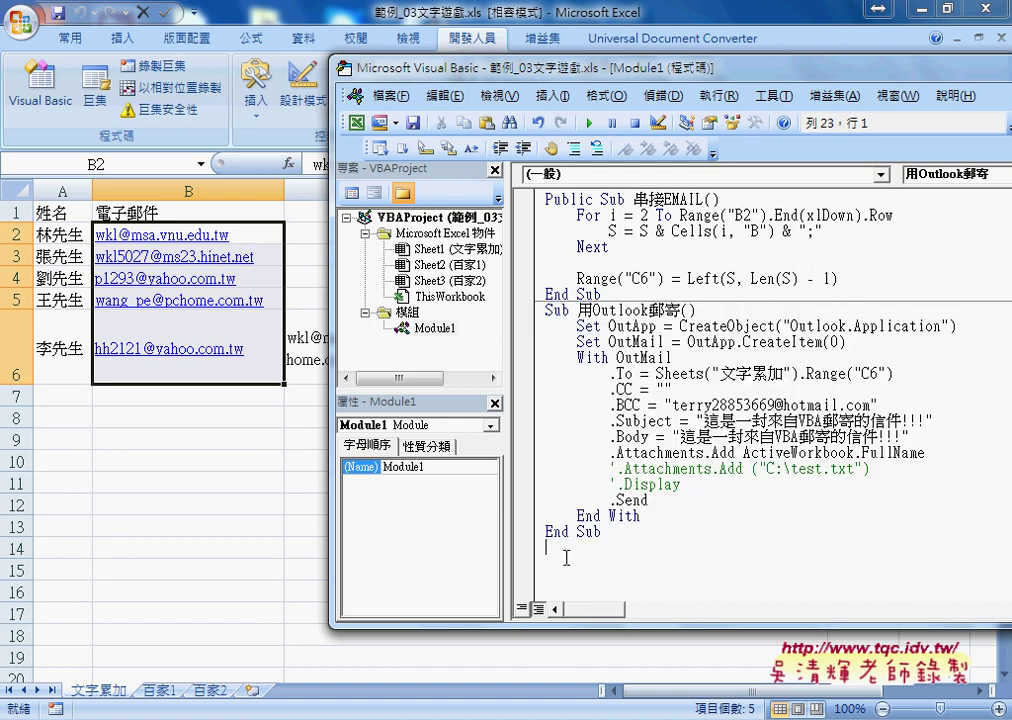
key(ctrl+v)
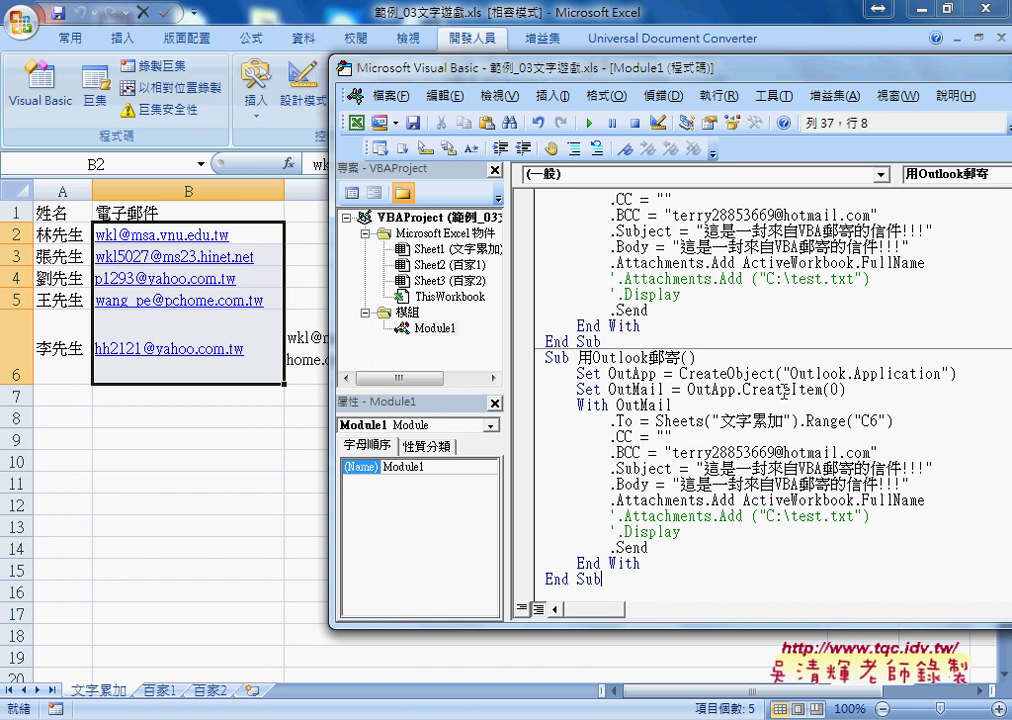
click(683, 357)
text(_)
text(共)
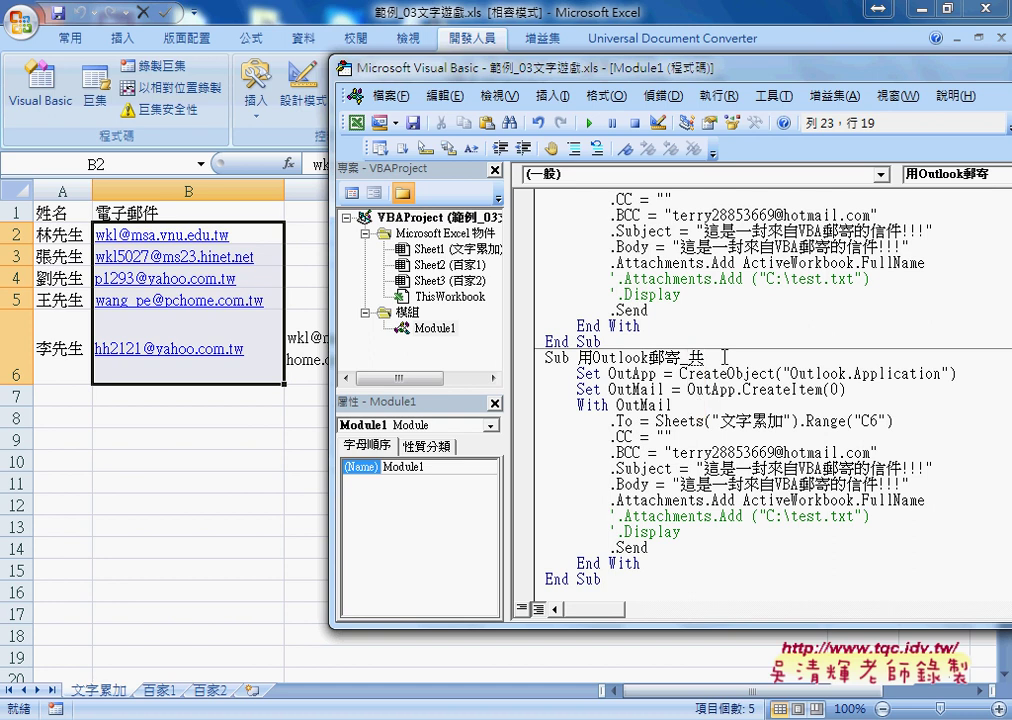
text(ㄩㄥ)
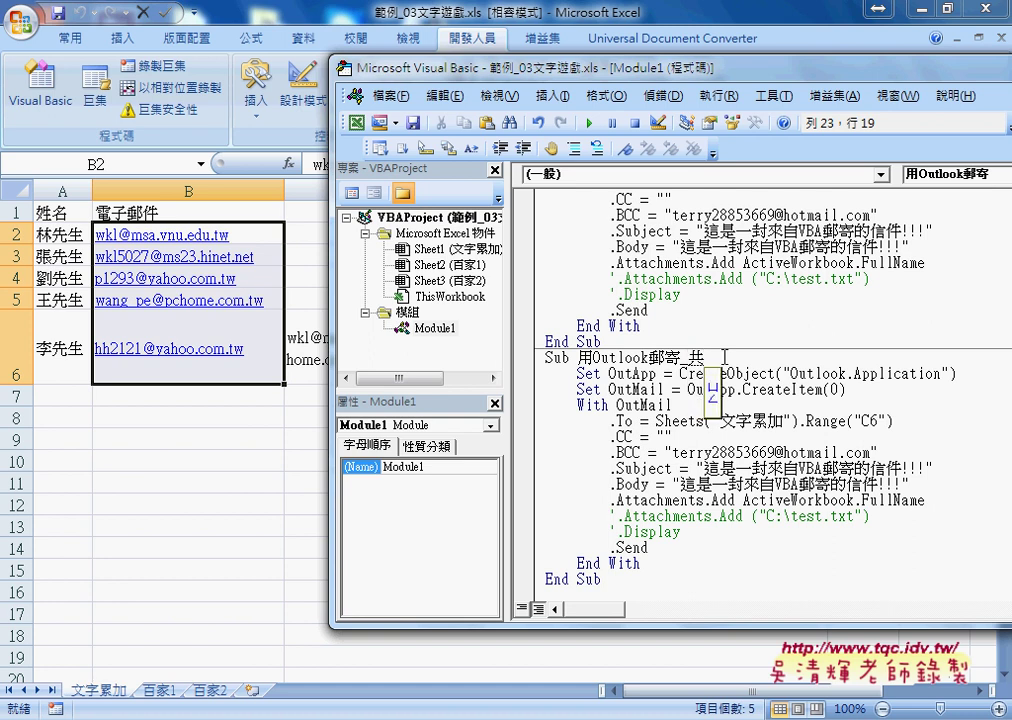
text(用()
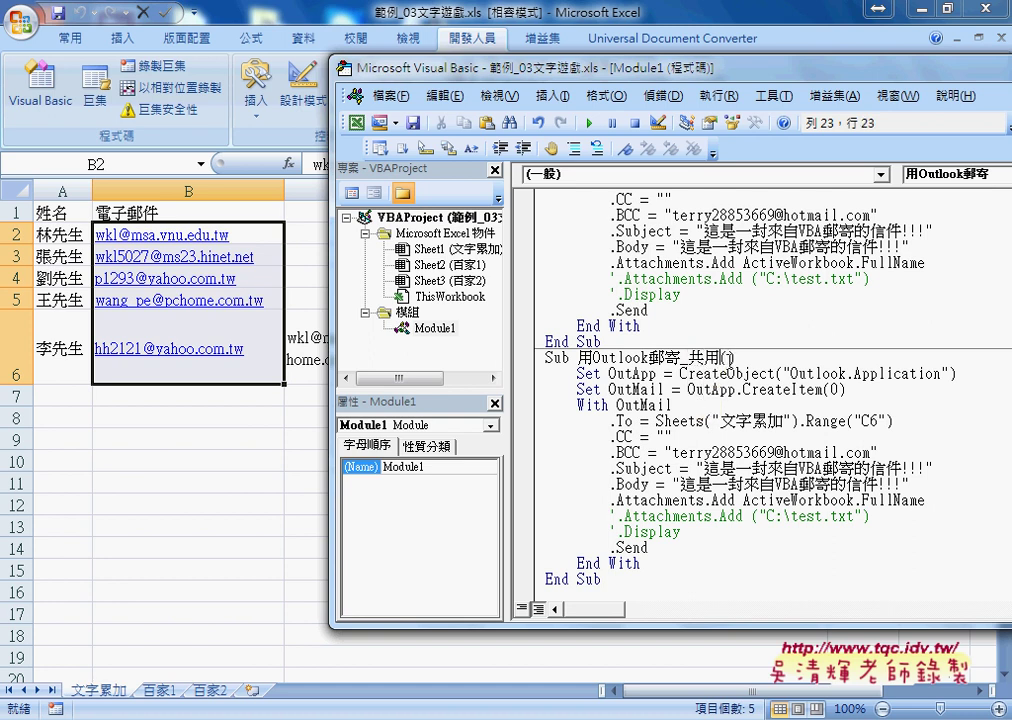
Add the parameter EMAIL信箱 to the new procedure, then select the .To line's C6 expression.
key(Right)
text(B)
text(MAI)
text(L)
drag(768, 357, 727, 357)
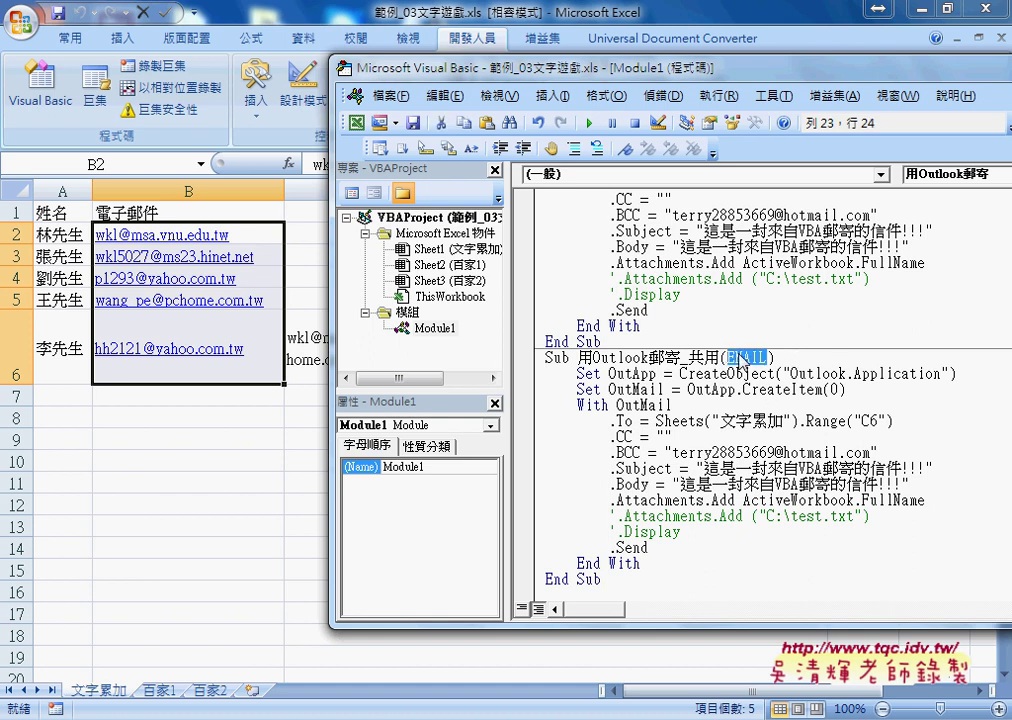
click(778, 357)
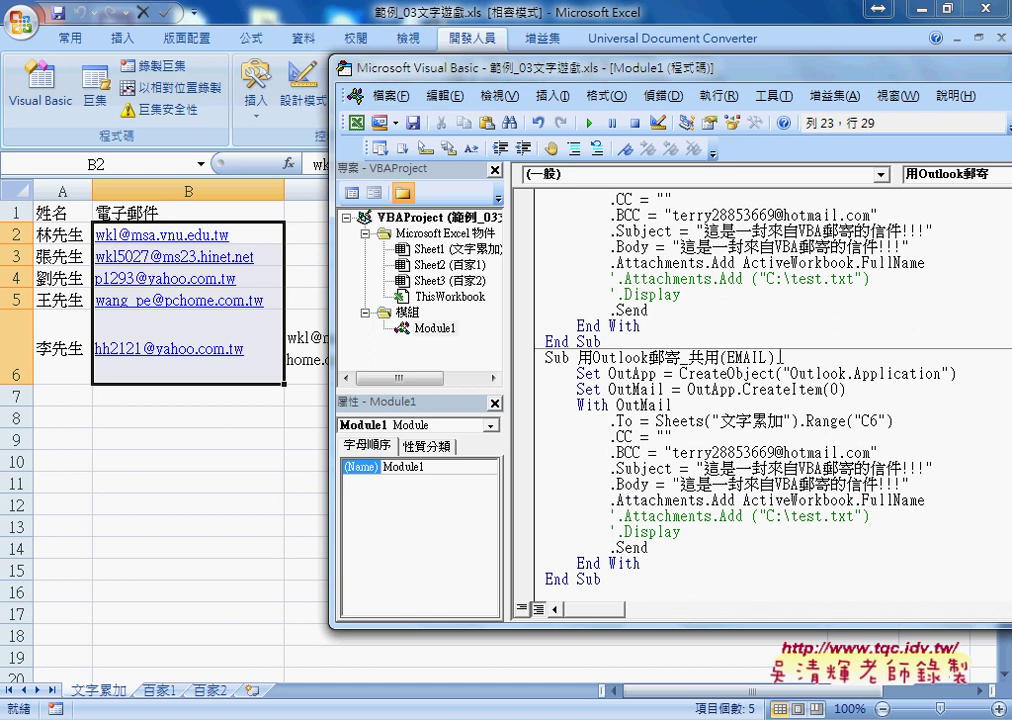
key(BackSpace)
text(信箱)
text())
click(733, 357)
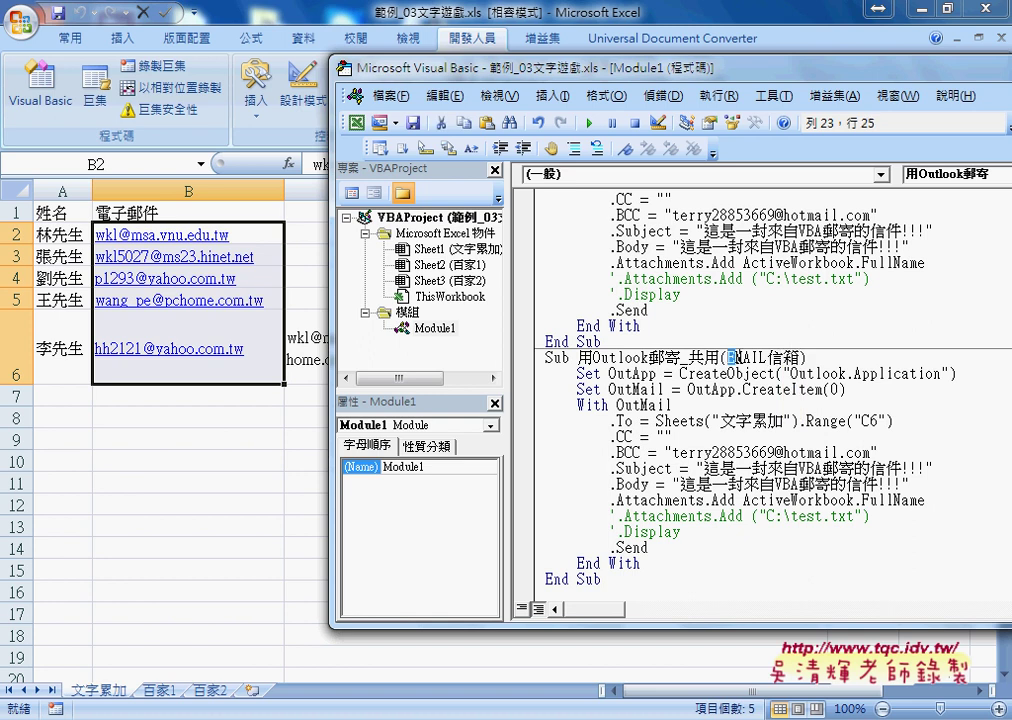
drag(731, 357, 801, 357)
key(ctrl+c)
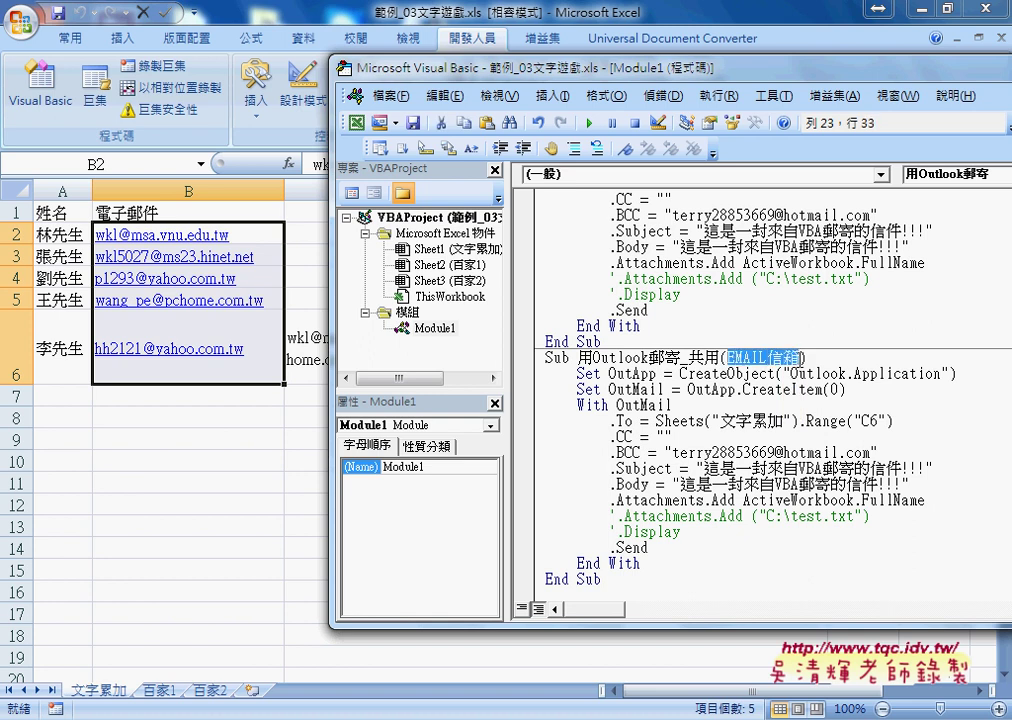
drag(893, 421, 656, 421)
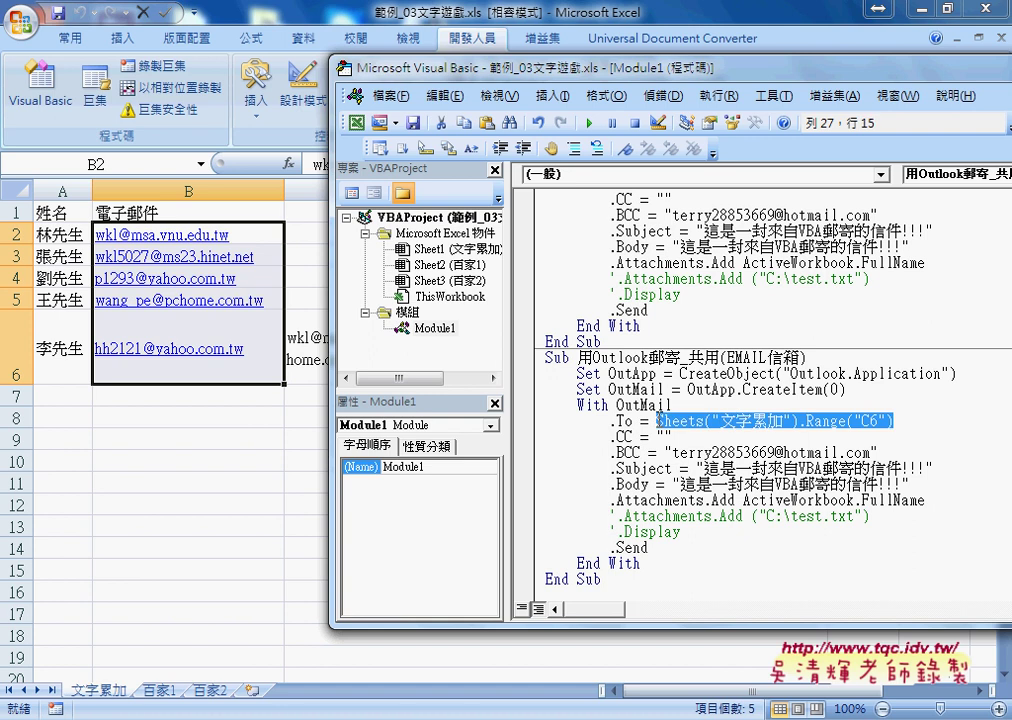
Replace the .To line's Sheets("文字累加").Range("C6") with EMAIL信箱, annotating the link before clearing the marks.
key(ctrl+v)
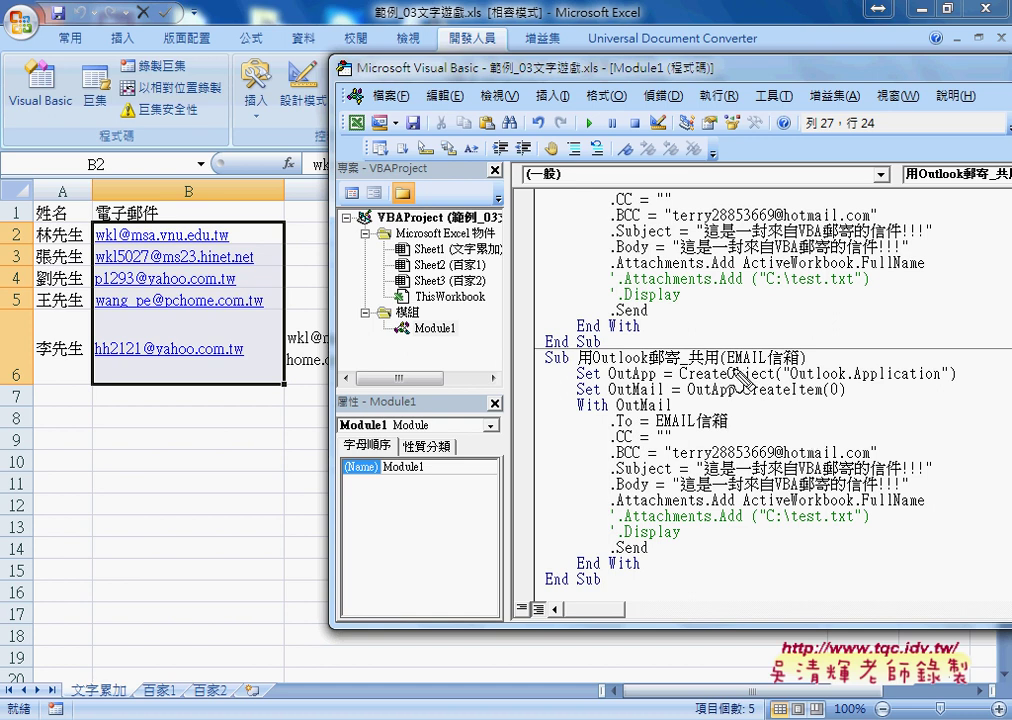
drag(730, 366, 792, 365)
drag(168, 242, 205, 242)
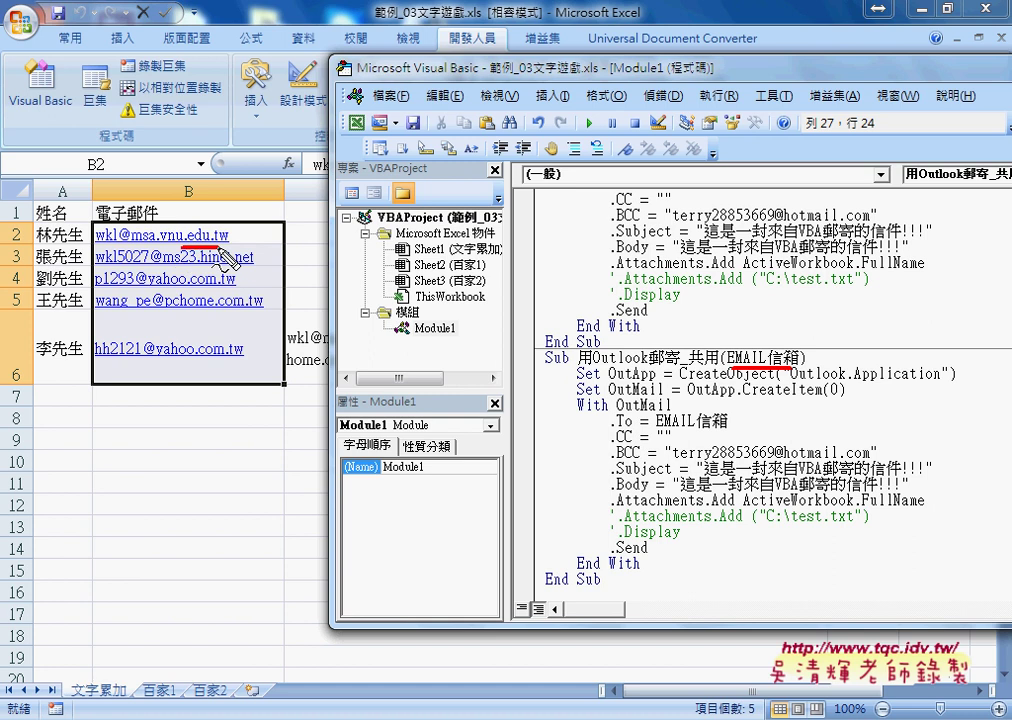
drag(652, 431, 712, 431)
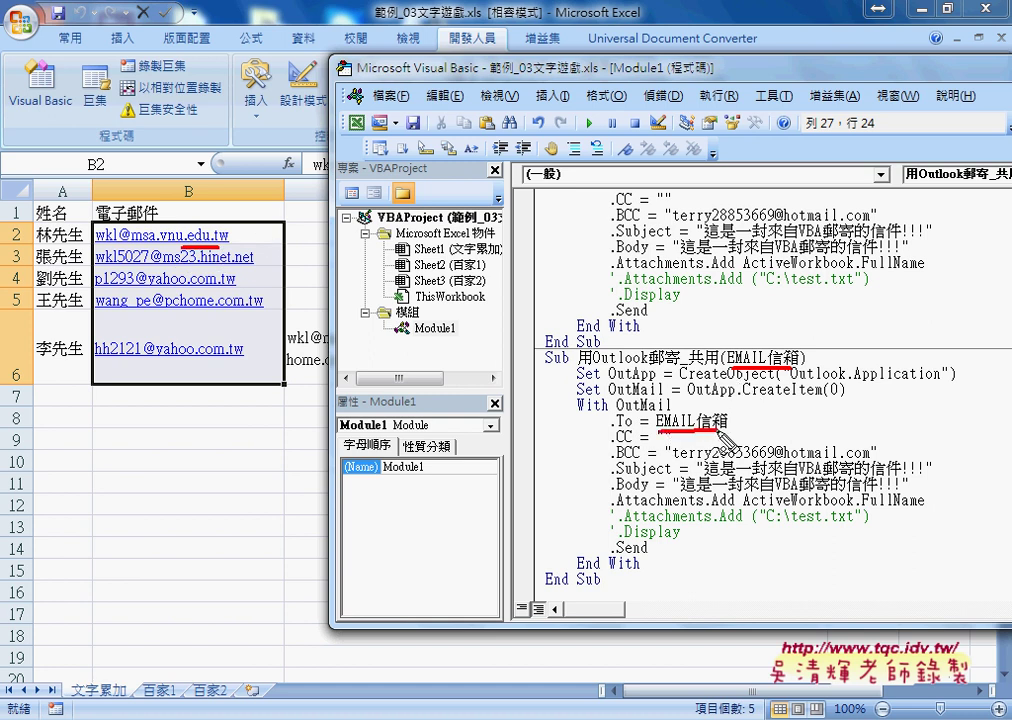
mouse_move(757, 368)
mouse_down()
mouse_move(703, 420)
mouse_move(720, 424)
mouse_up()
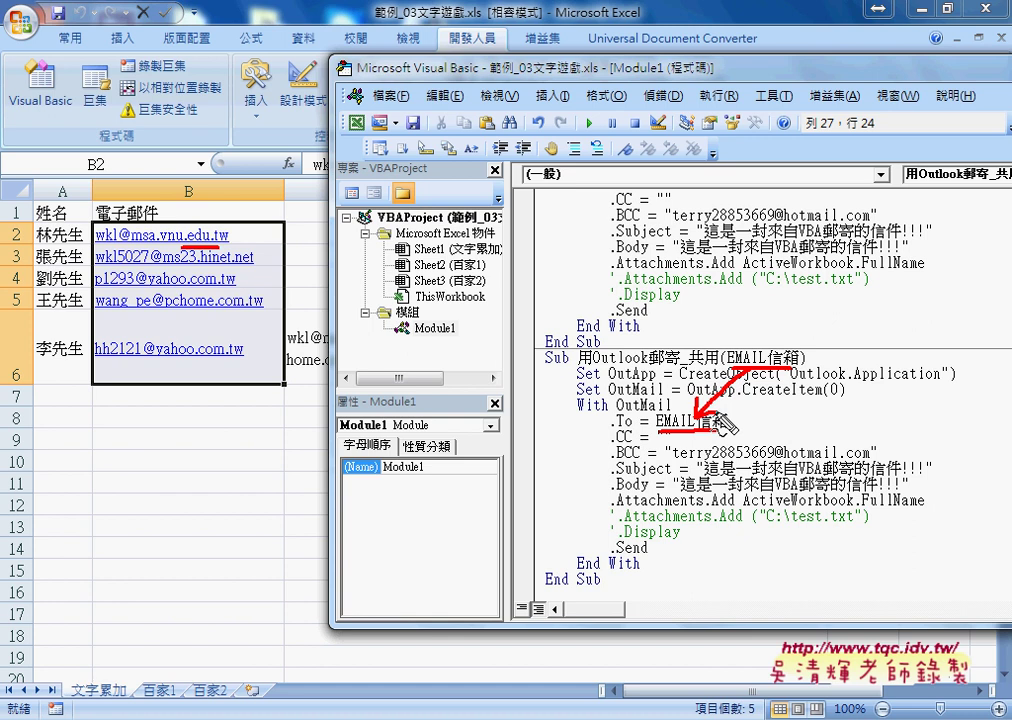
key(Escape)
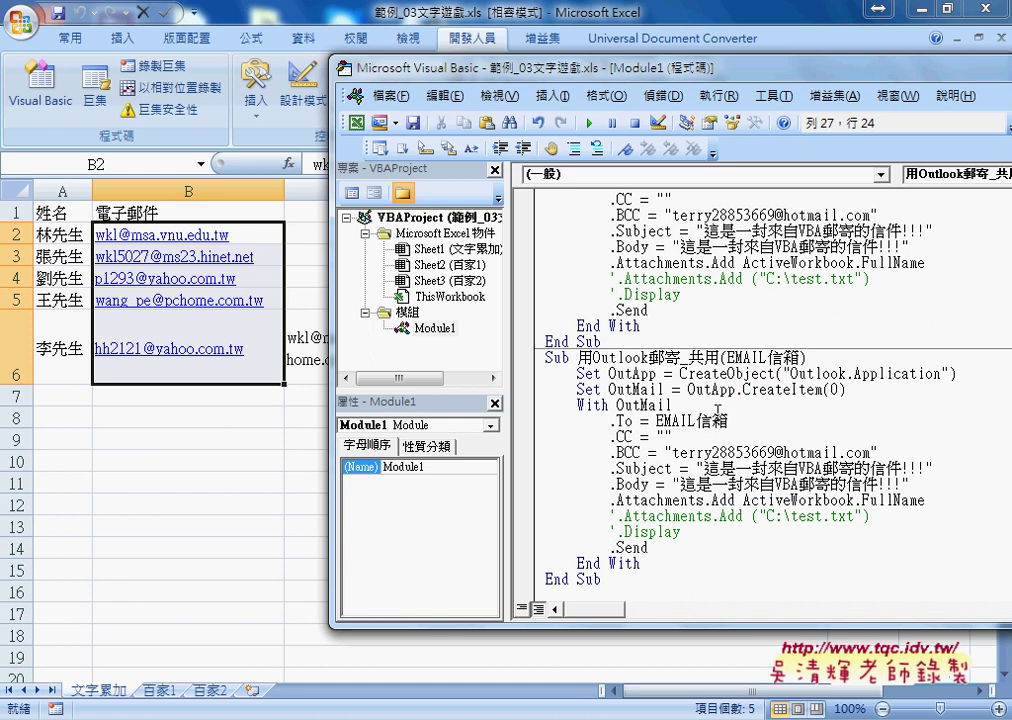
key(ctrl+End)
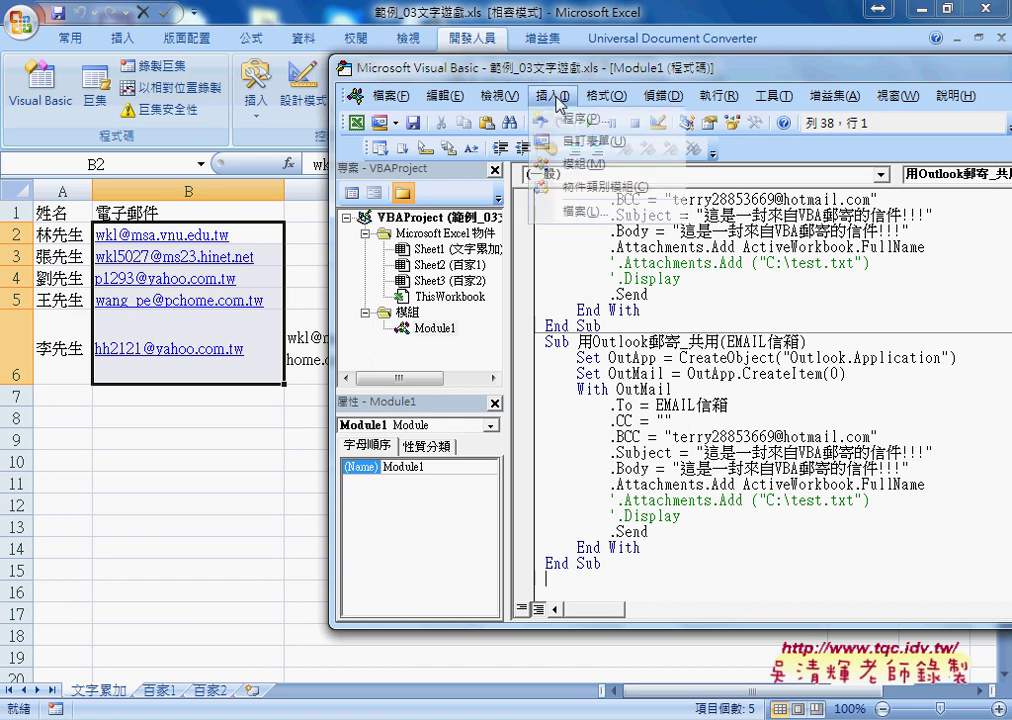
Insert a new Public Sub procedure named EMAIL各別, correcting 個別 to 各別.
key(alt+i)
key(p)
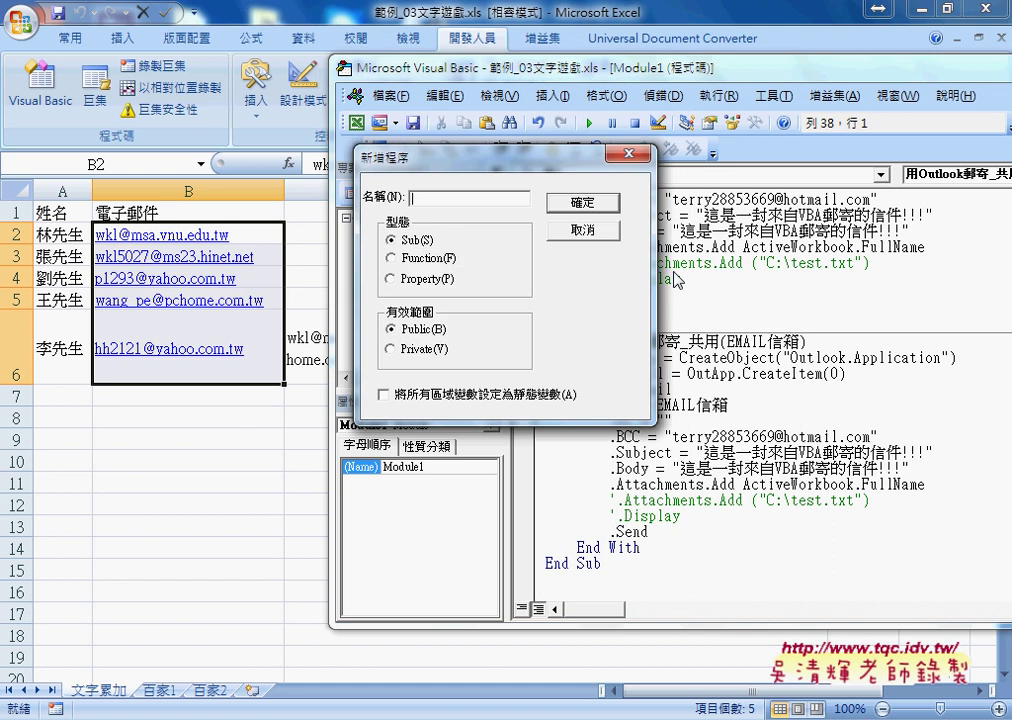
text(EMAI)
text(L)
key(ctrl+space)
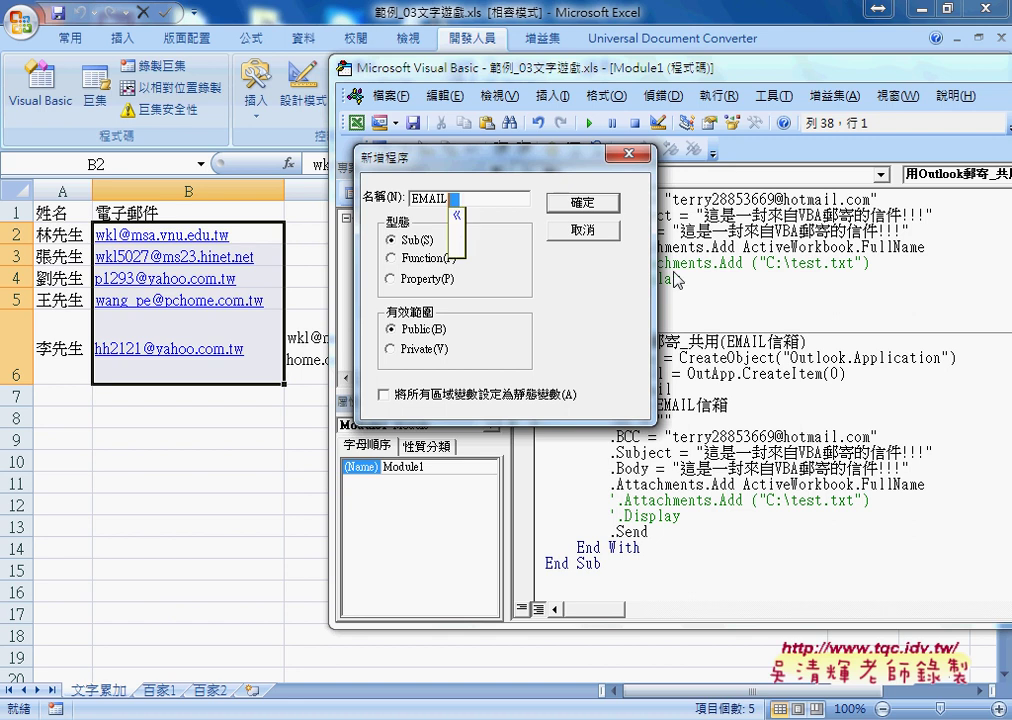
text(個)
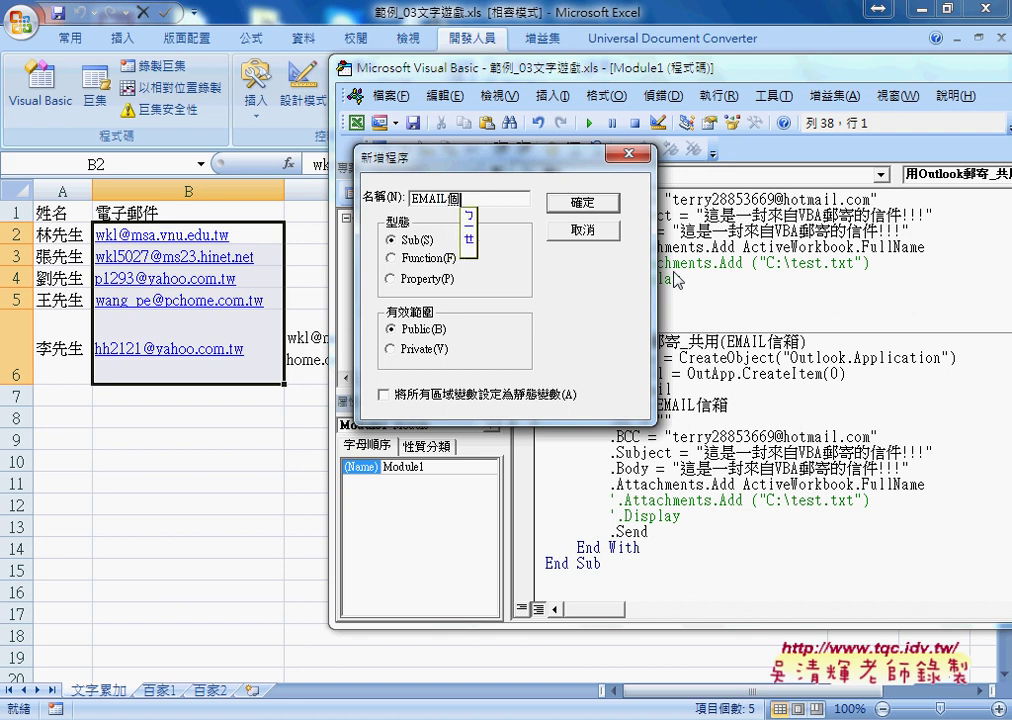
text(別)
key(Return)
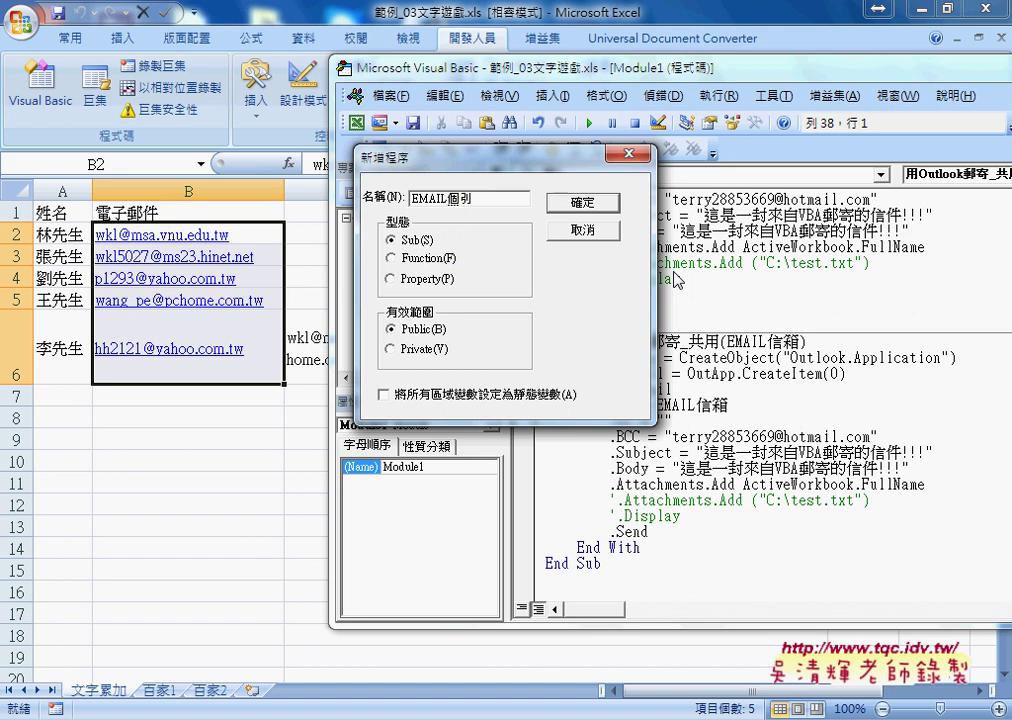
key(Down)
key(Return)
Create the EMAIL各別 procedure and start its body with an indented 'call' line.
click(586, 206)
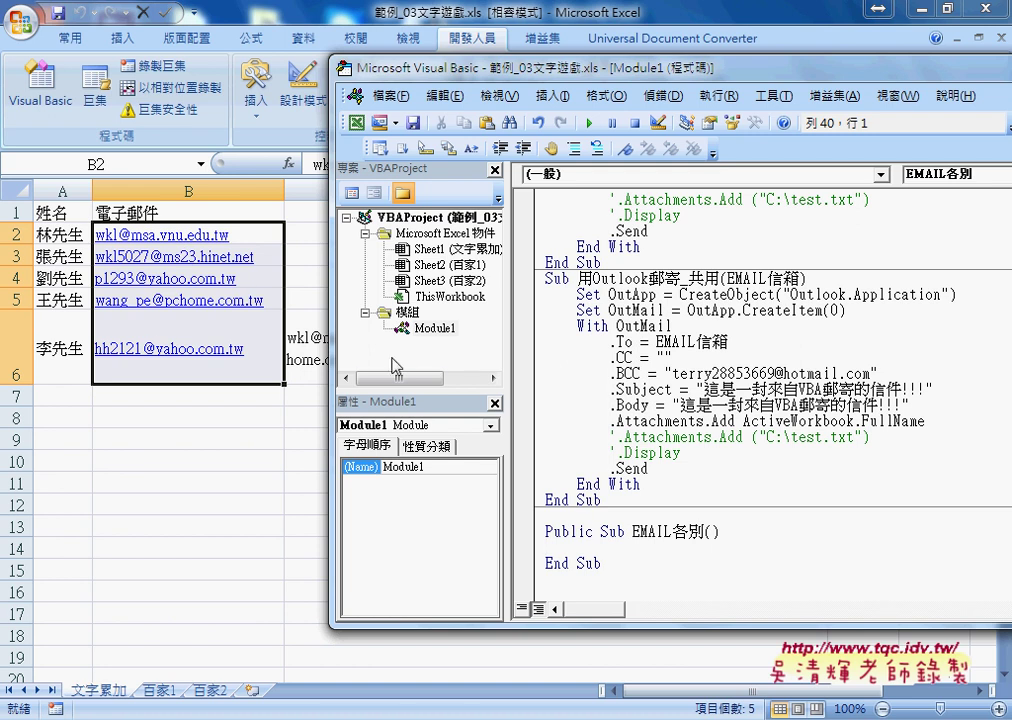
key(Tab)
text(ca)
text(ll)
click(460, 220)
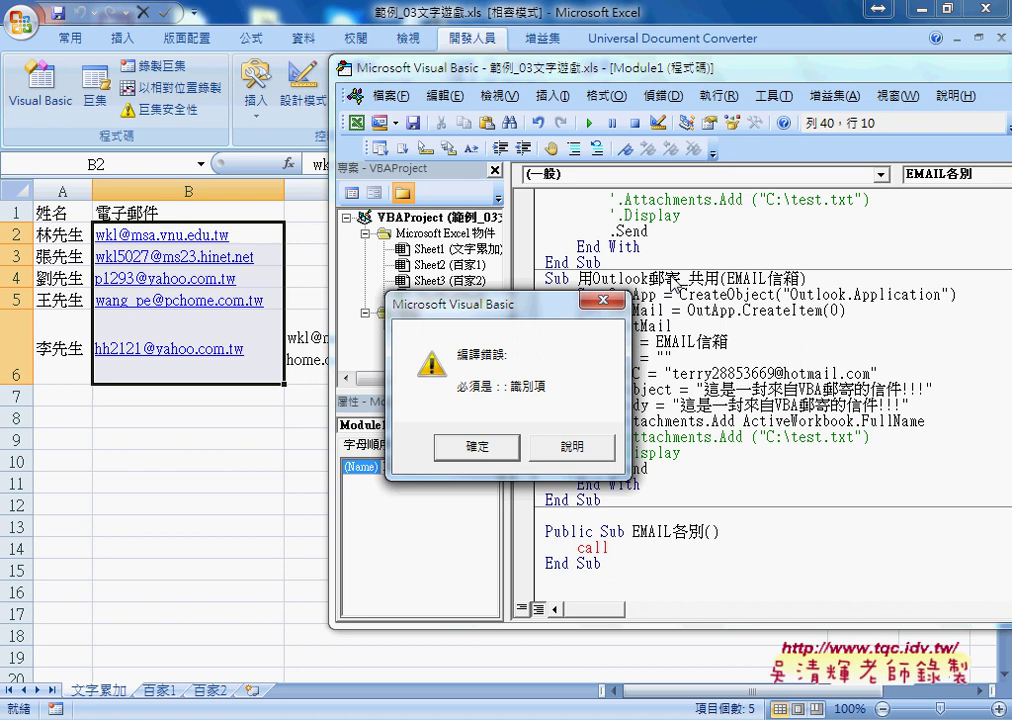
click(497, 455)
Copy the name 用Outlook郵寄_共用 after call and add an opening parenthesis.
drag(578, 279, 719, 280)
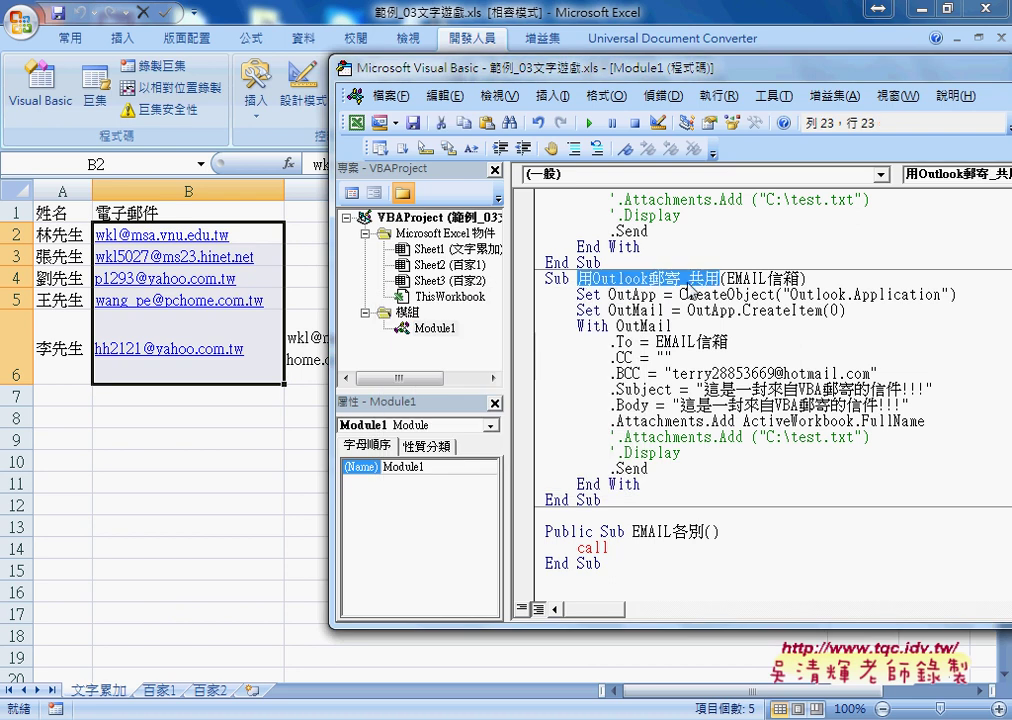
click(658, 550)
drag(657, 552, 658, 552)
key(Left)
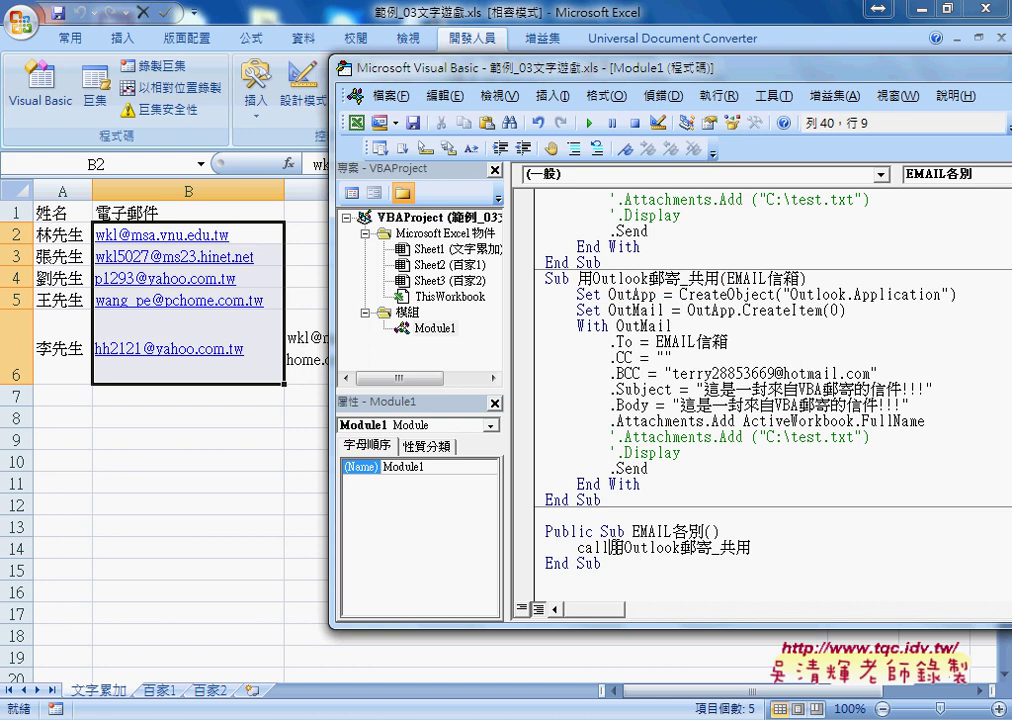
click(789, 546)
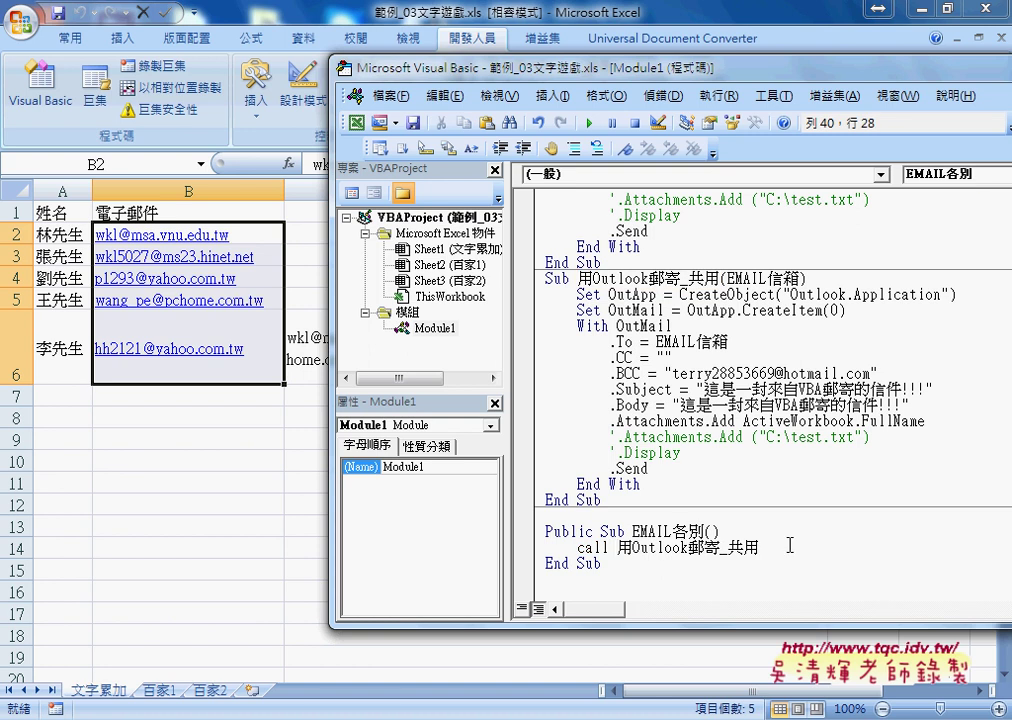
text(()
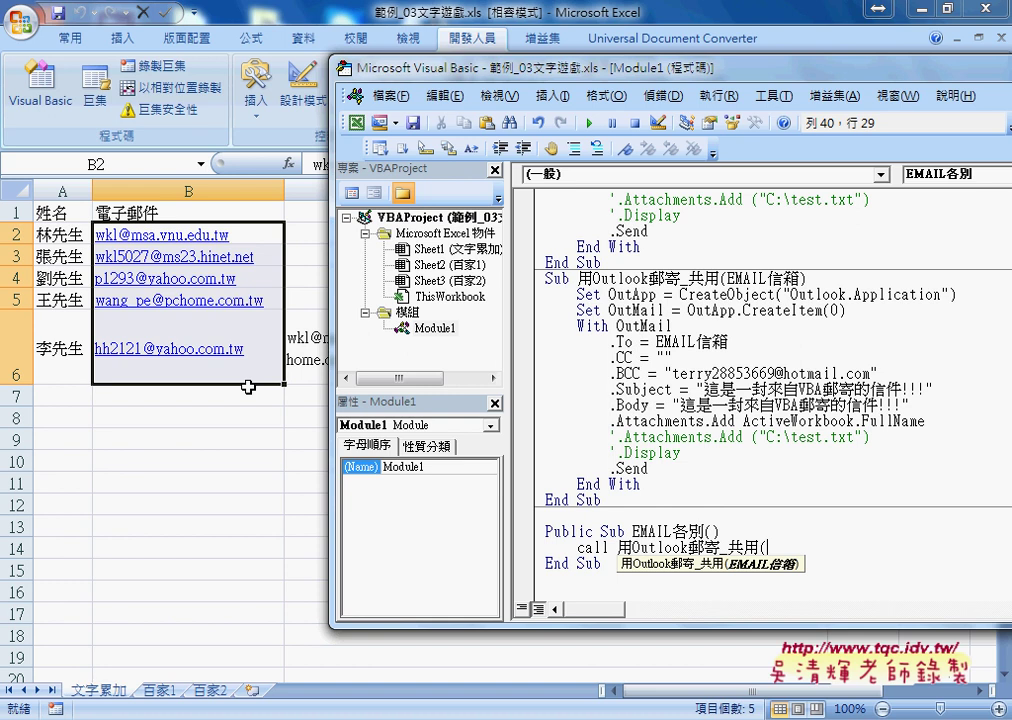
Complete the line as Call 用Outlook郵寄_共用(Cells(2, "B")) and accept it.
text(c)
text(ell)
text(s()
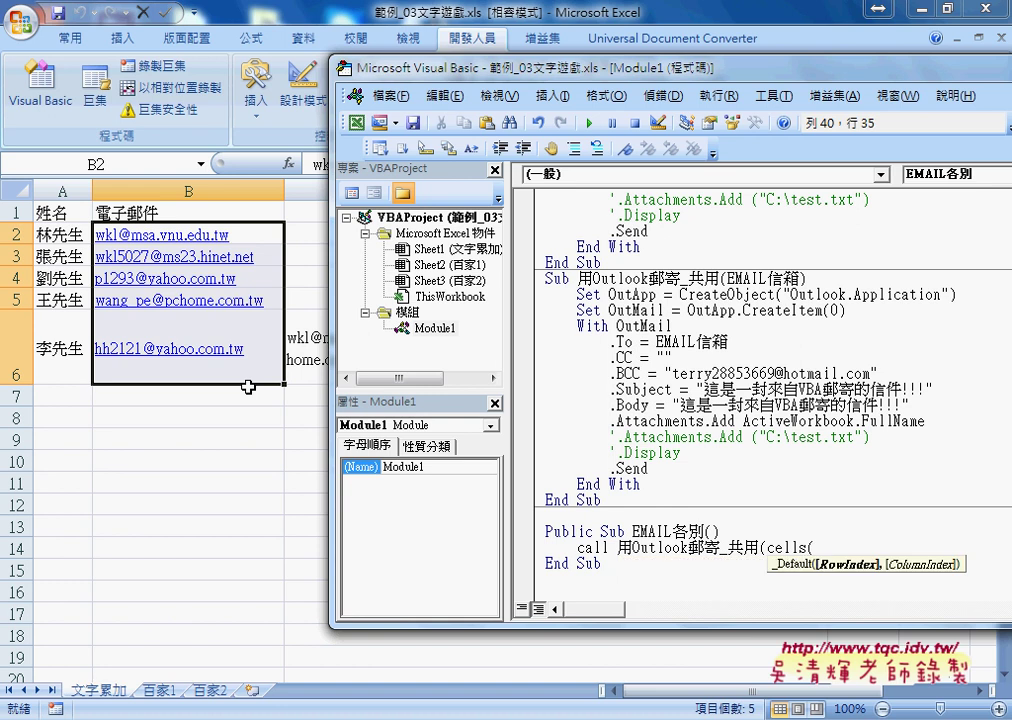
text(2)
text(,")
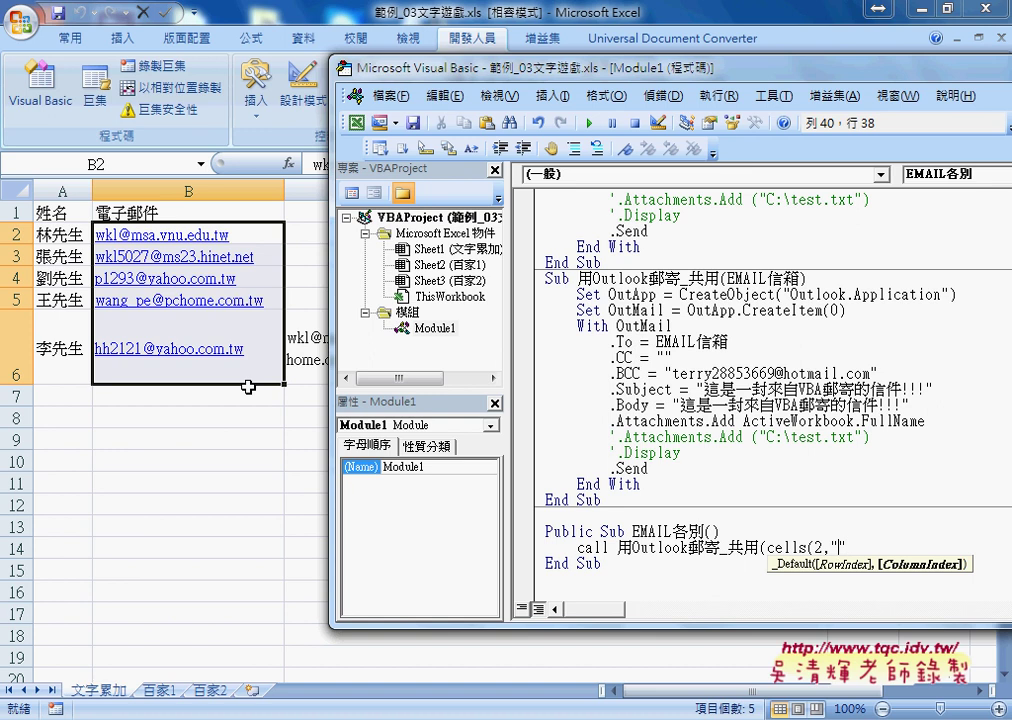
text(B")
text())
key(Return)
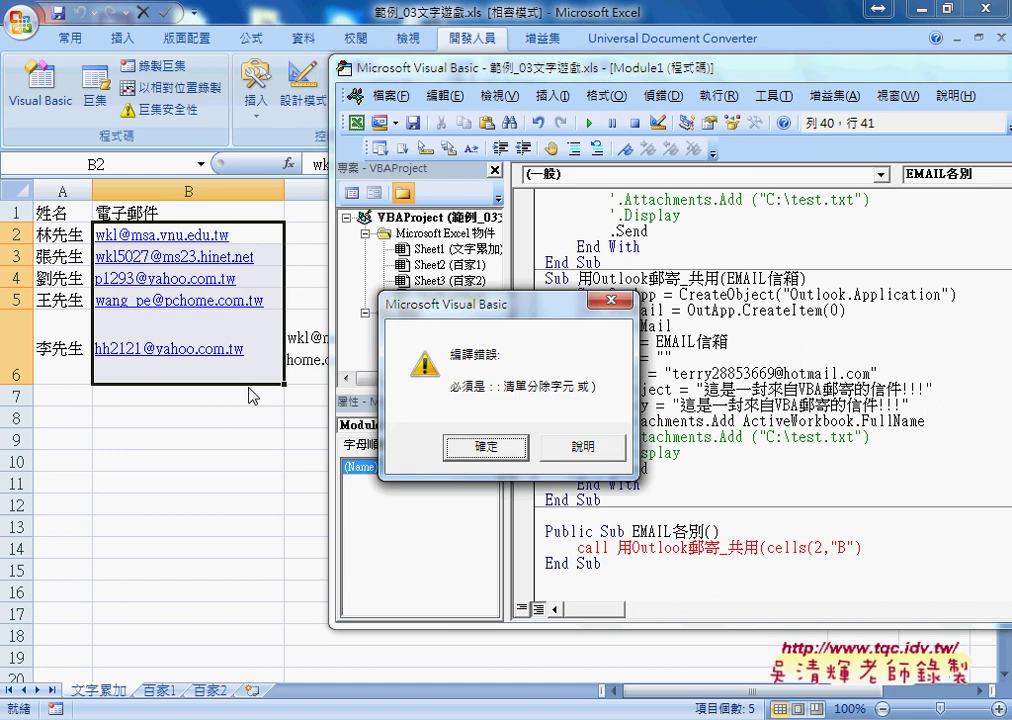
key(Return)
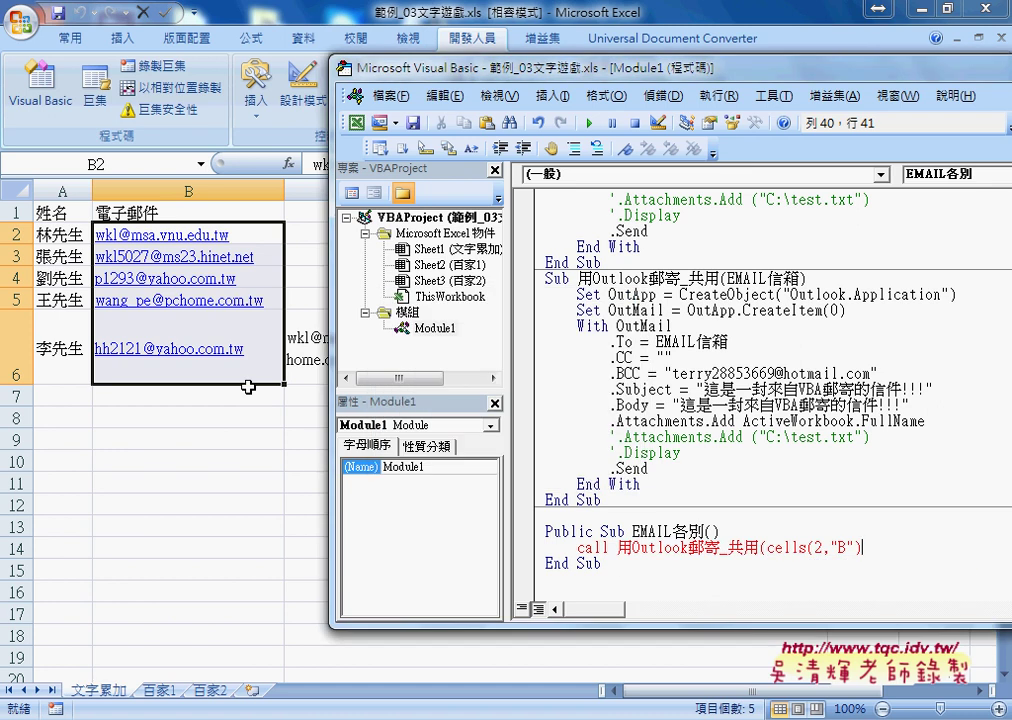
text())
key(Up)
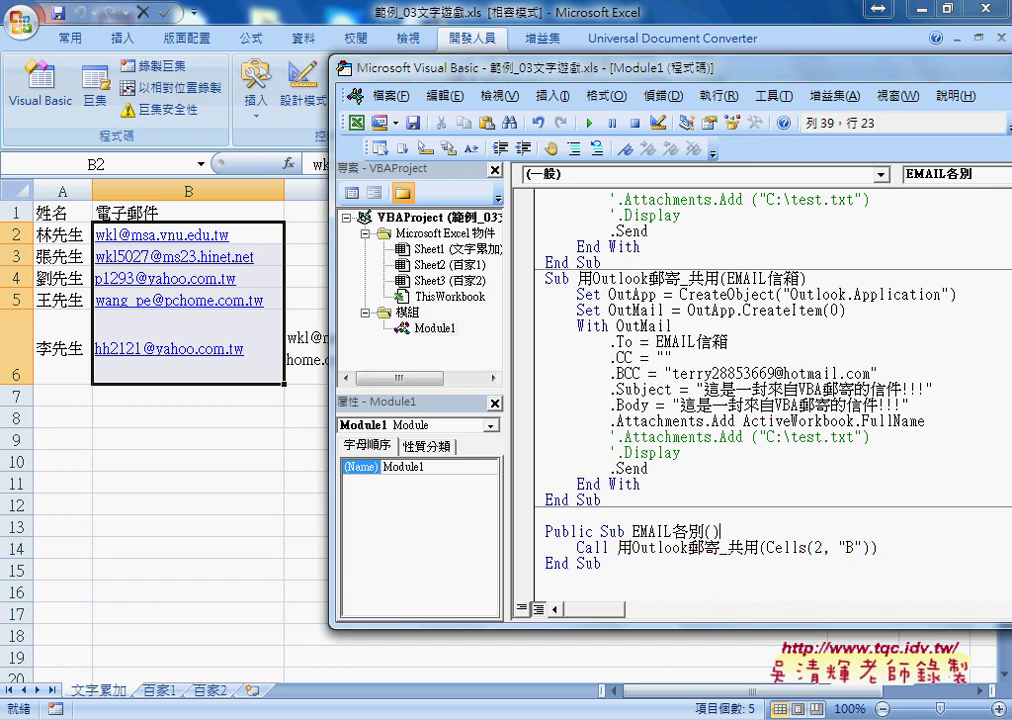
key(Return)
Wrap the Call in a For i = 2 To 6 loop, passing Cells(i, "B") instead of row 2.
key(Tab)
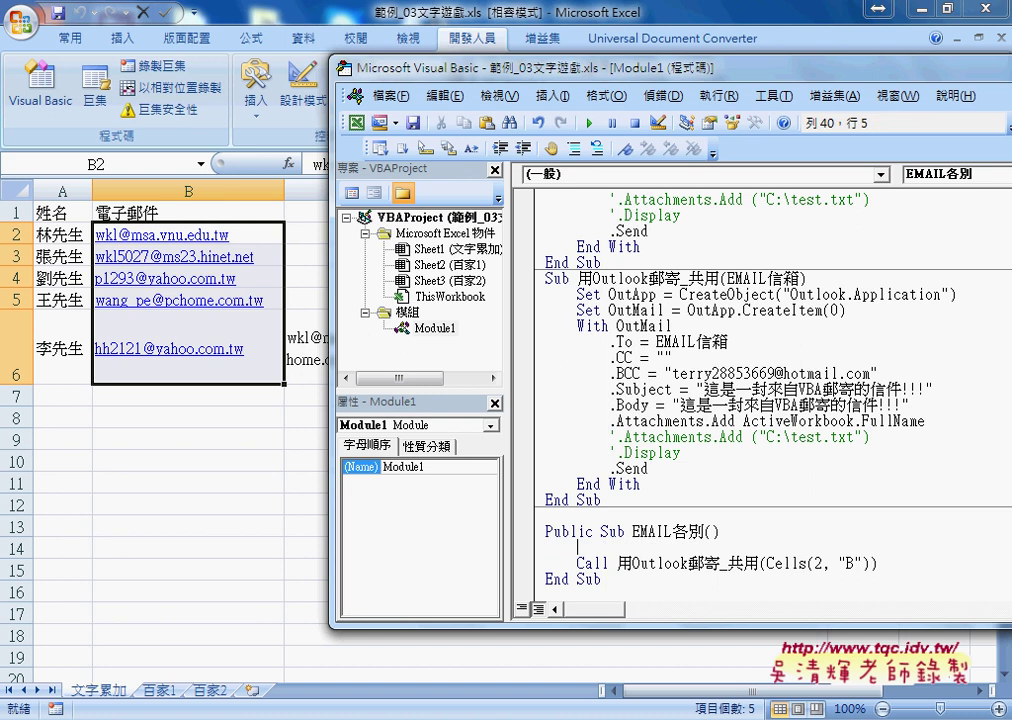
text(for )
text(i=)
text( 2 t)
text(o 6)
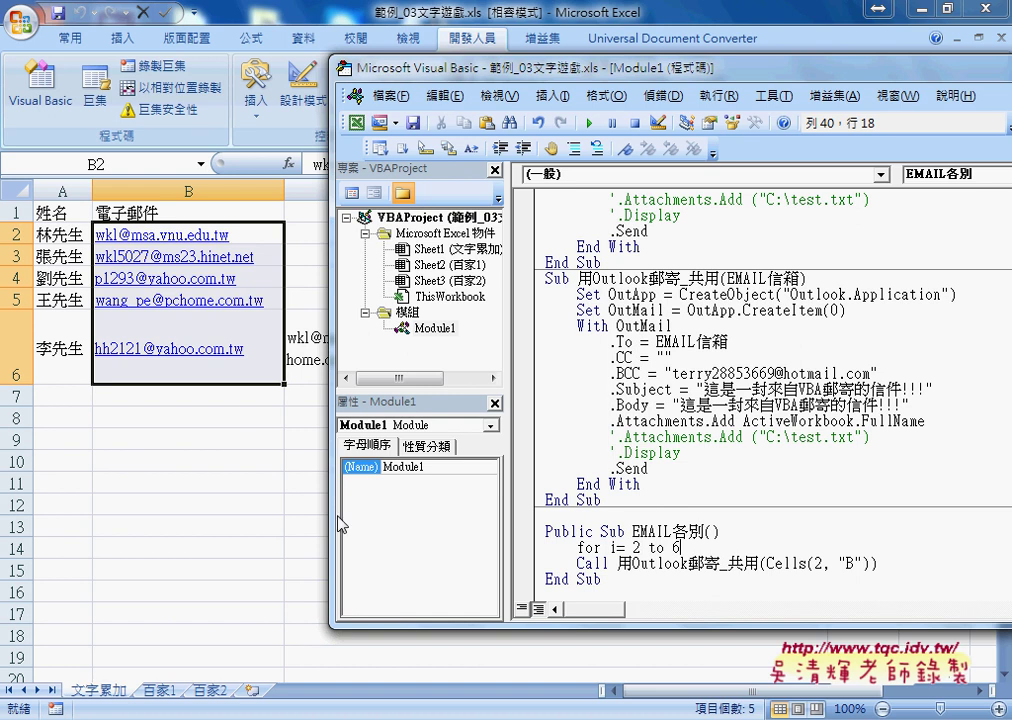
click(618, 563)
key(Tab)
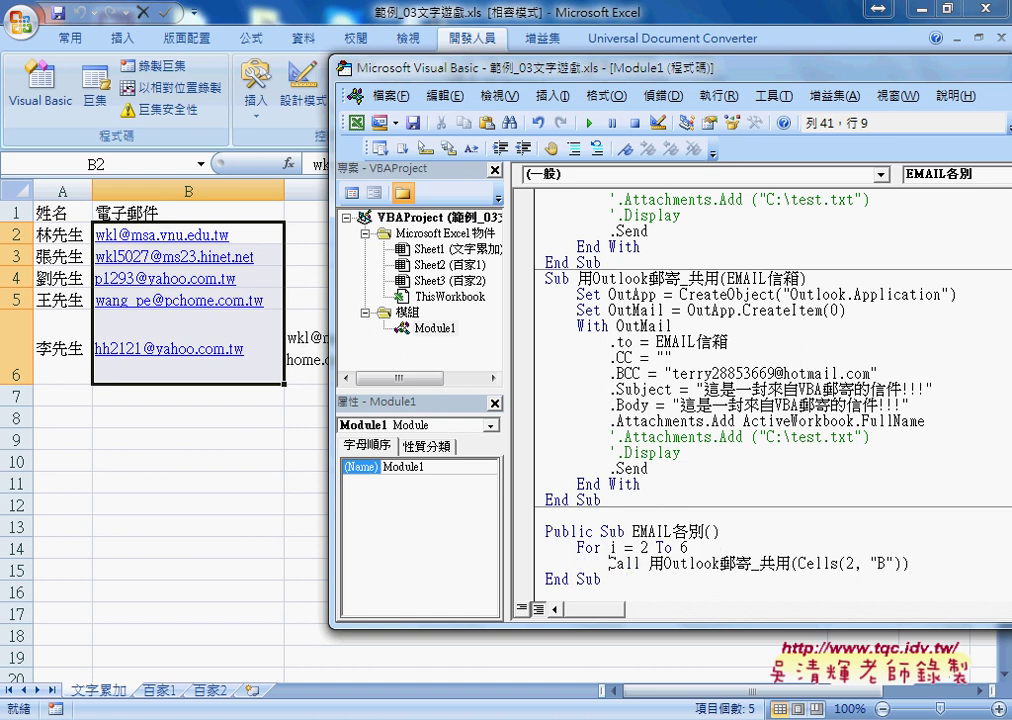
double_click(849, 564)
text(i)
Close the loop with Next, then return to the Excel worksheet and select cell B3.
key(End)
key(Return)
key(BackSpace)
text(nex)
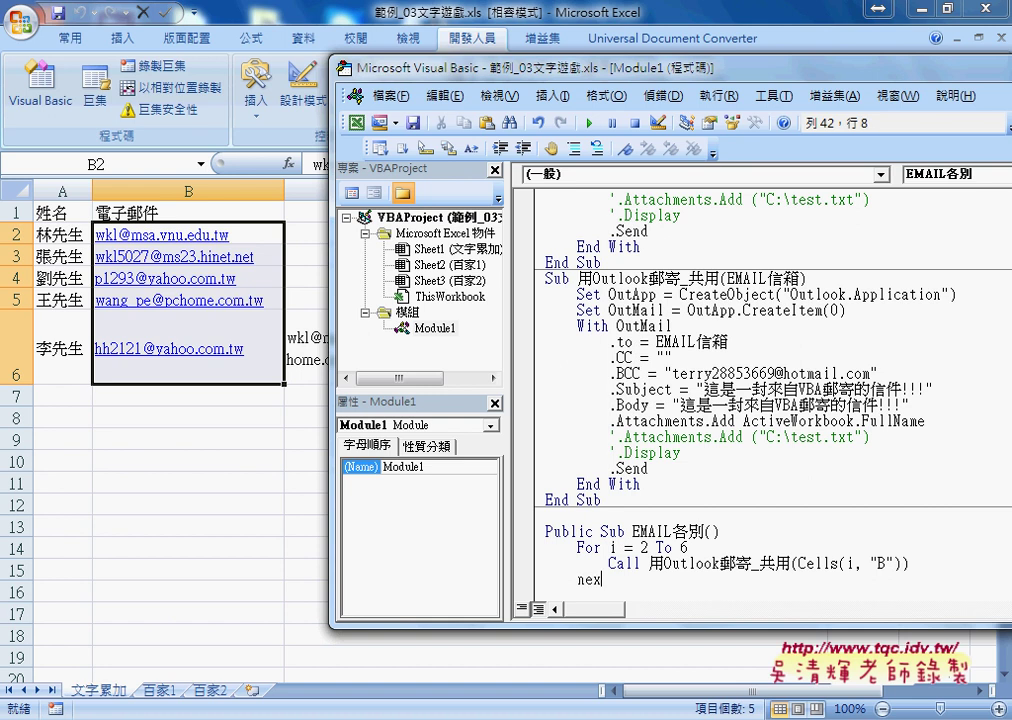
text(t)
click(610, 563)
double_click(851, 563)
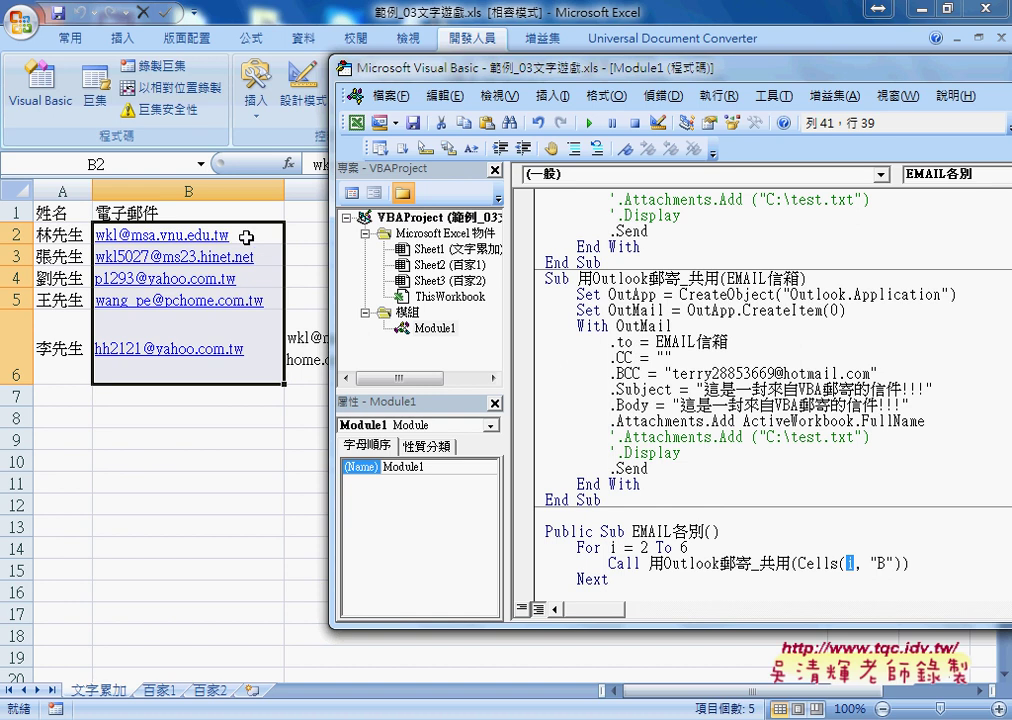
key(alt+F11)
click(266, 261)
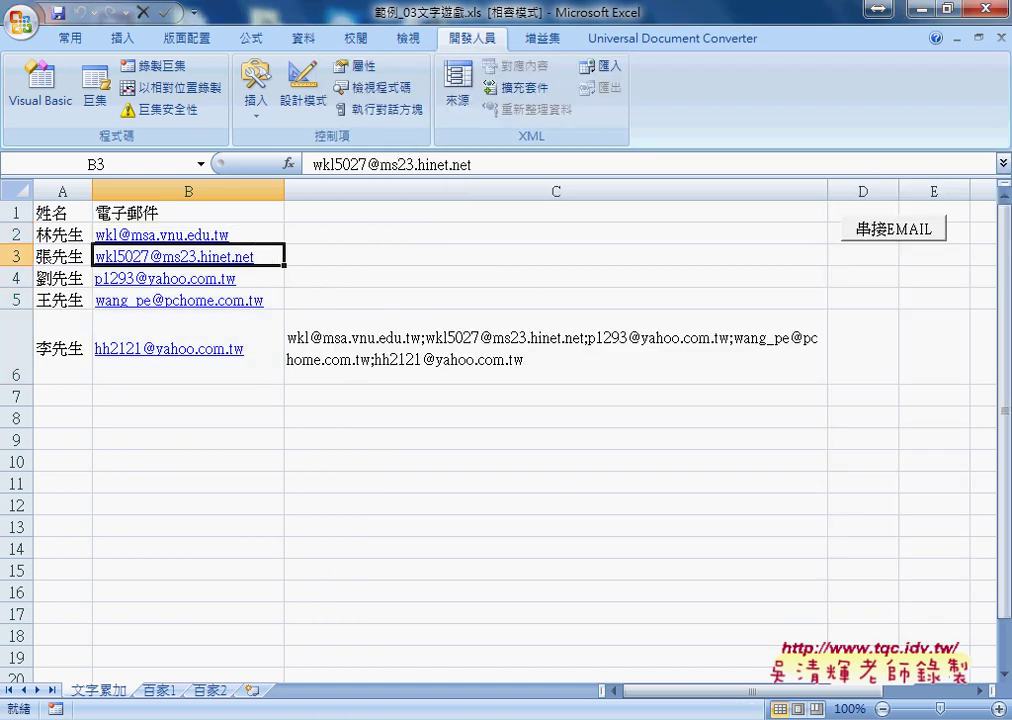
Bring the VBA editor forward and step EMAIL各別 with F8 to the Call line.
mouse_move(516, 719)
mouse_move(463, 719)
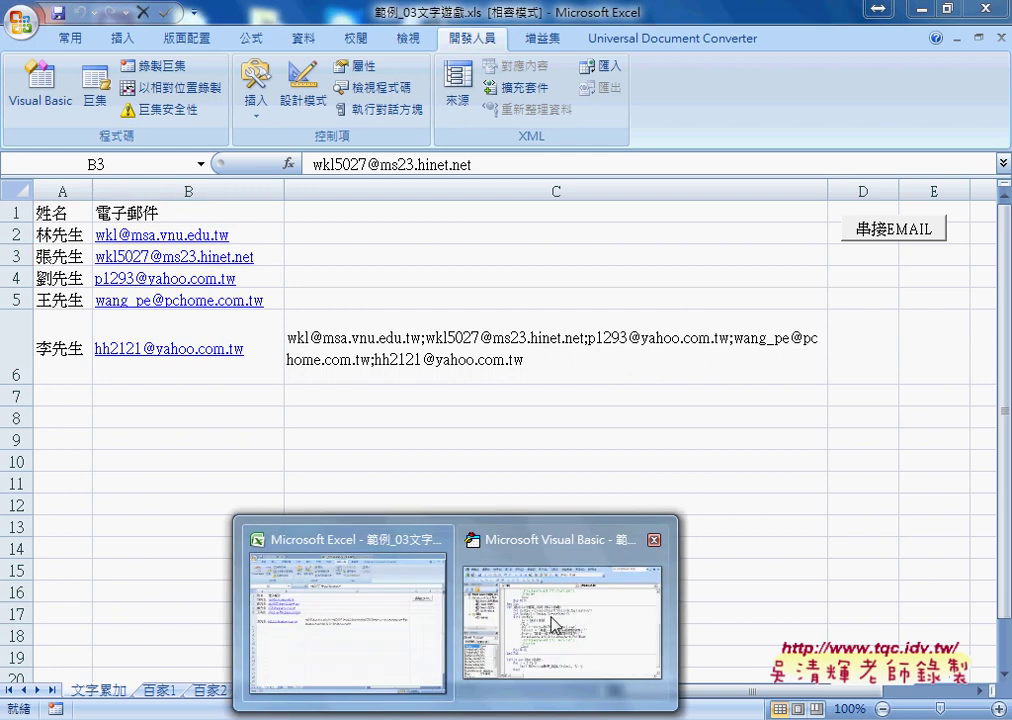
click(565, 560)
scroll(712, 546, down, 1)
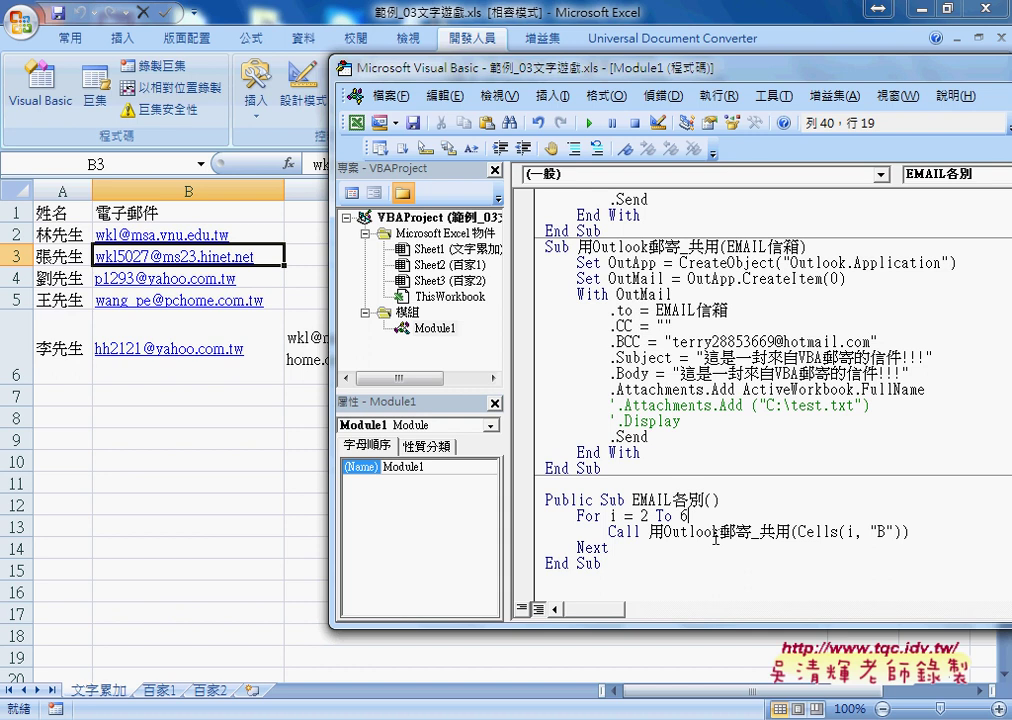
key(F8)
key(F8)
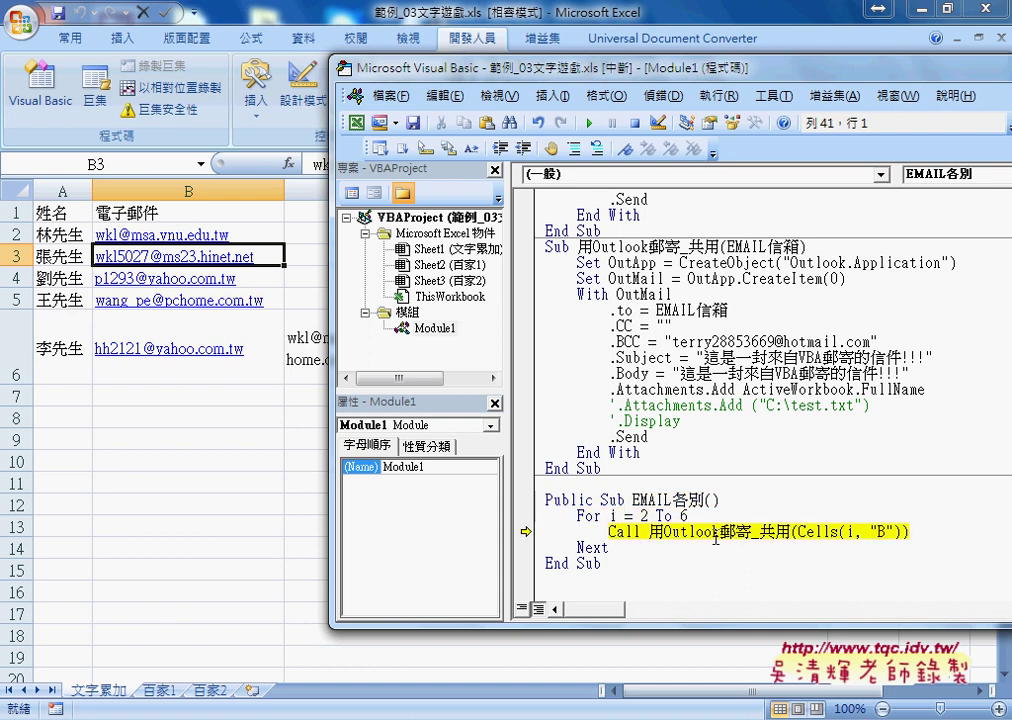
mouse_move(614, 516)
key(F8)
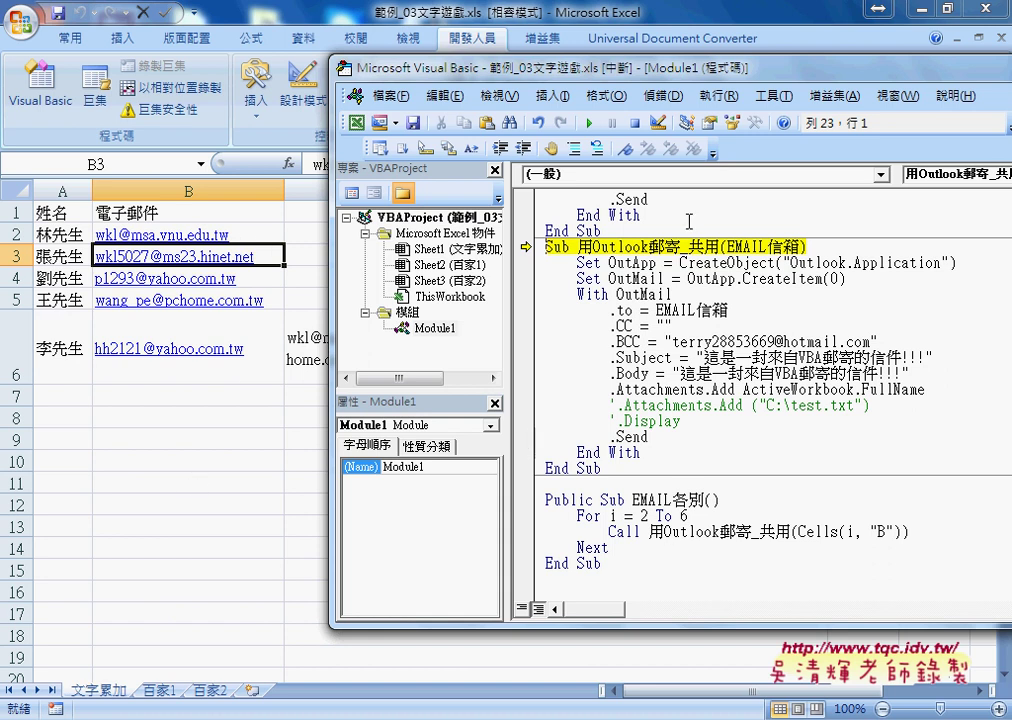
Step through the mail sub's Outlook setup, CC, BCC, subject, body and Send lines back to Next.
mouse_move(748, 250)
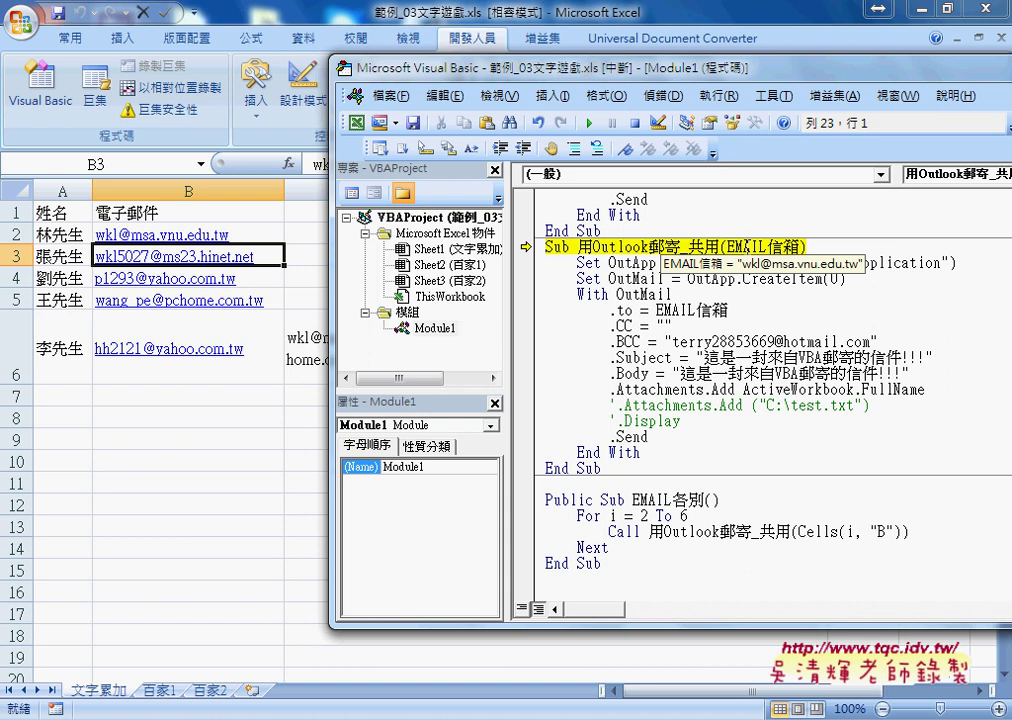
key(F8)
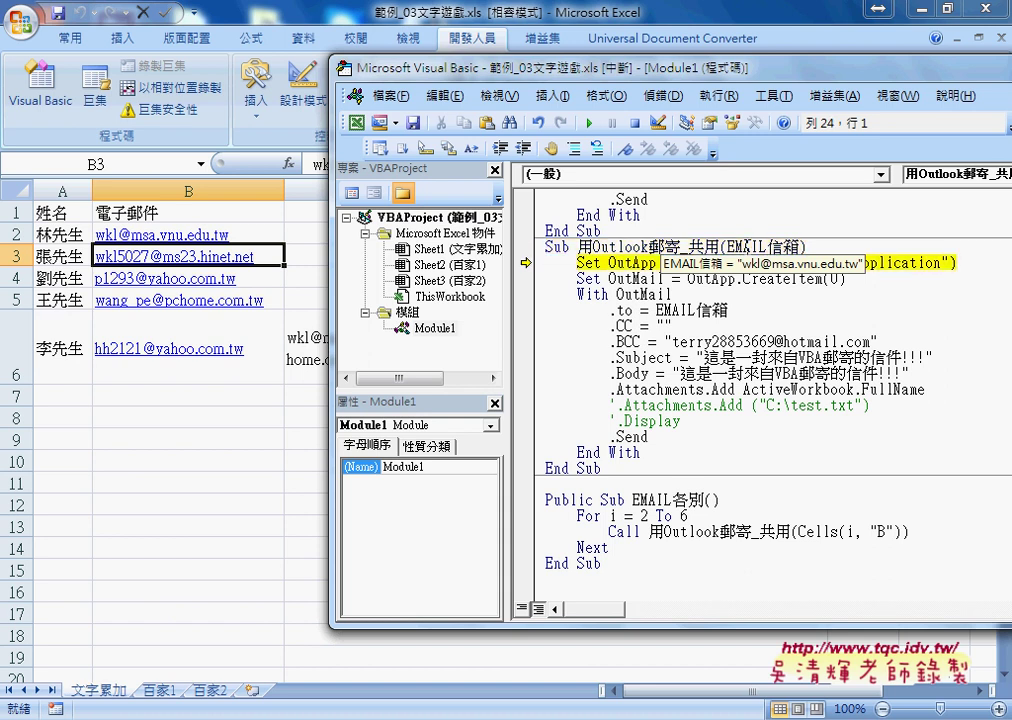
key(F8)
key(F8)
key(F8)
key(F8)
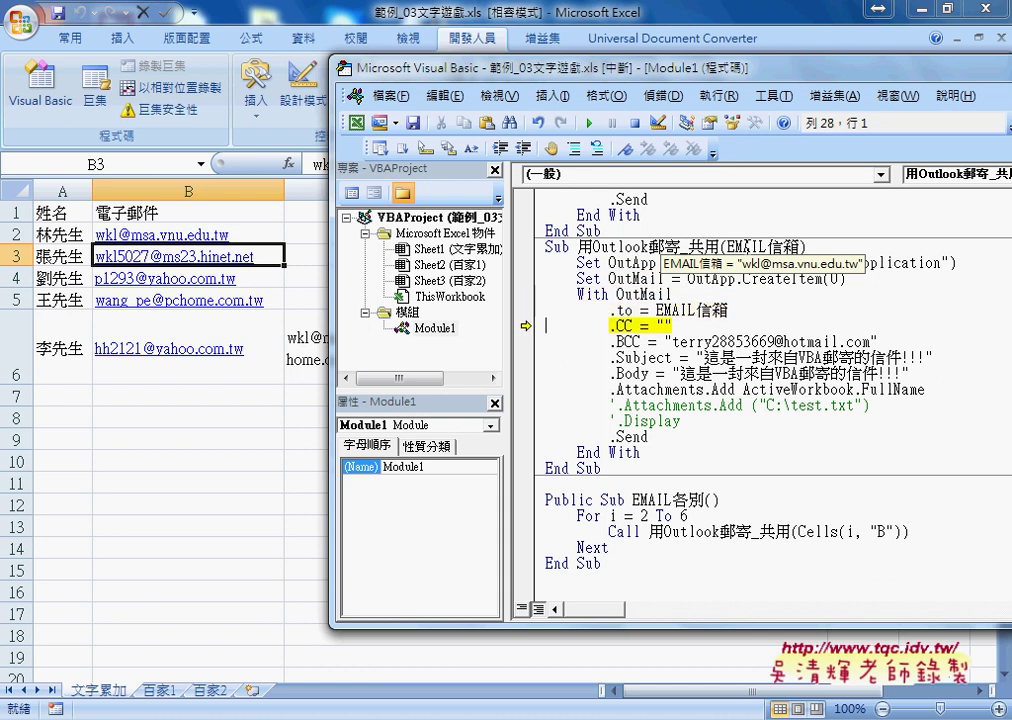
key(F8)
key(F8)
key(F8)
key(F8)
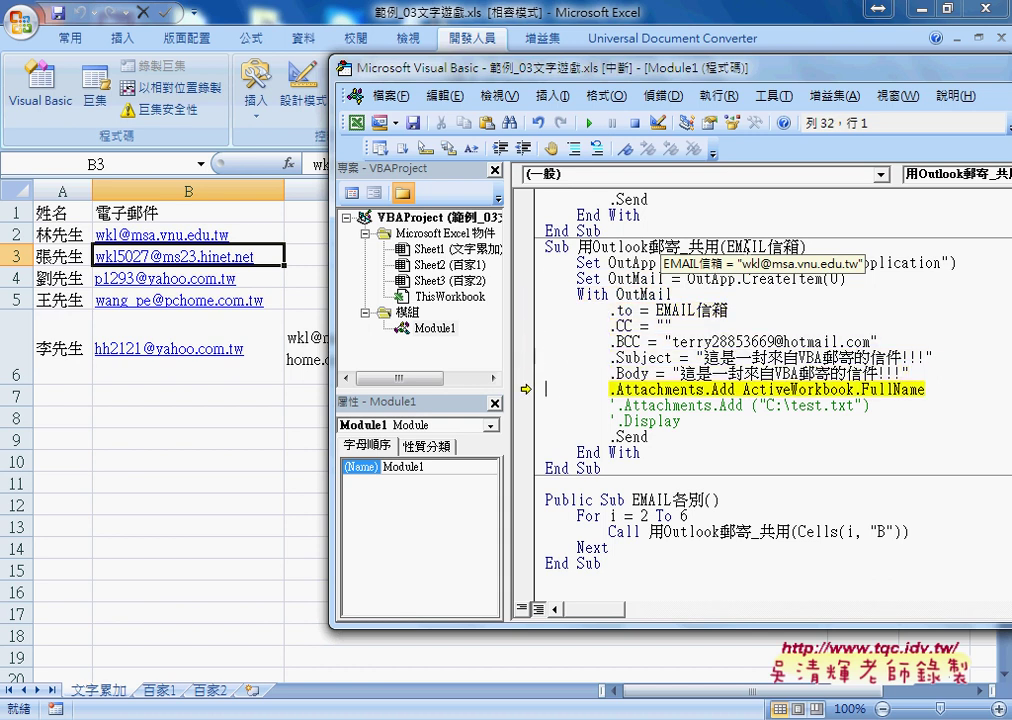
key(F8)
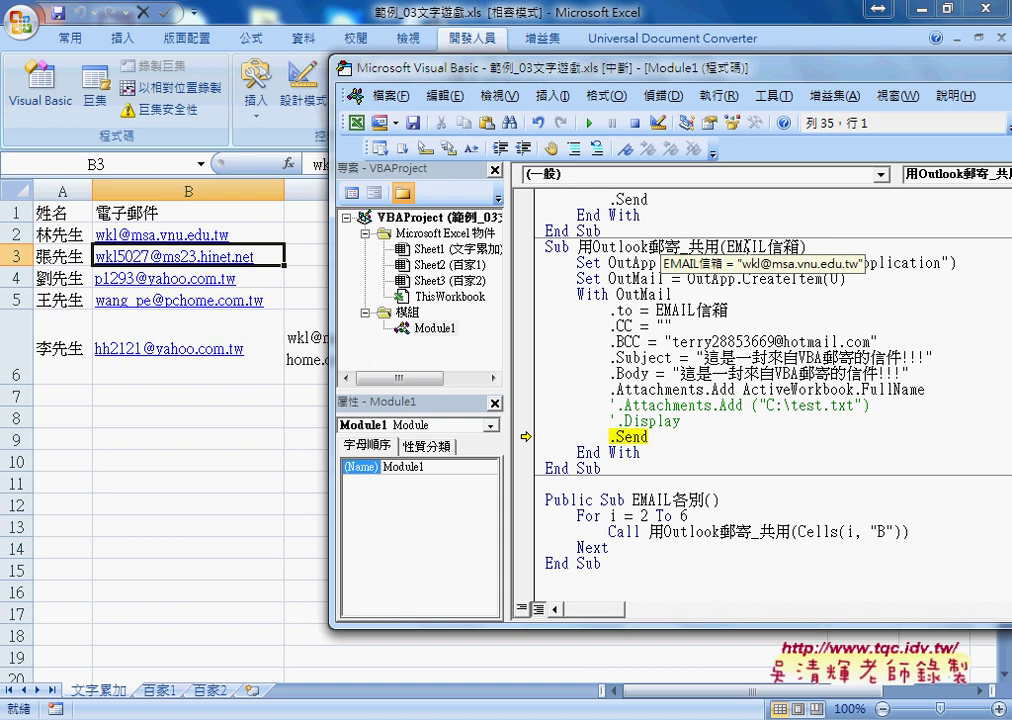
key(F8)
key(F8)
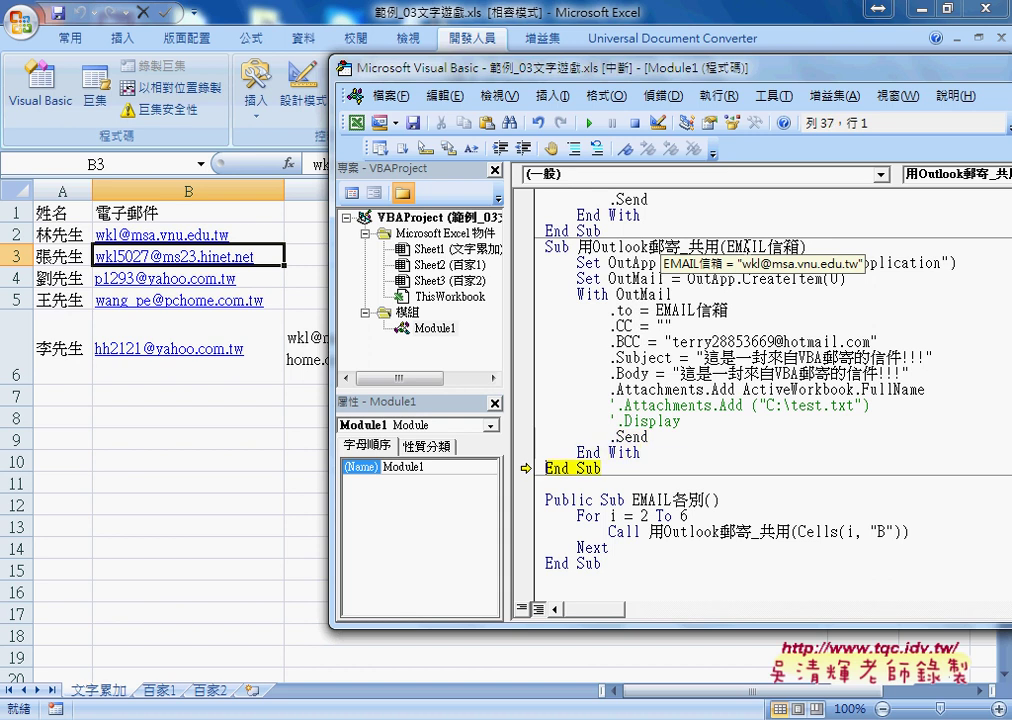
key(F8)
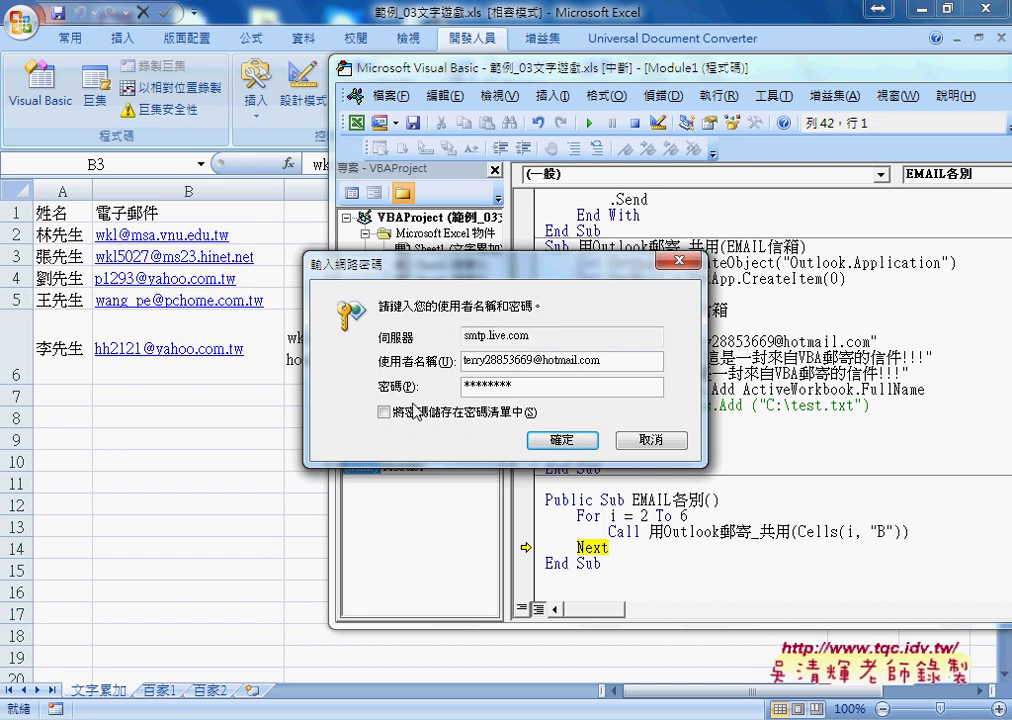
Re-enter and save the network password, confirming the prompts while stepping into the next mail call.
click(475, 415)
click(562, 440)
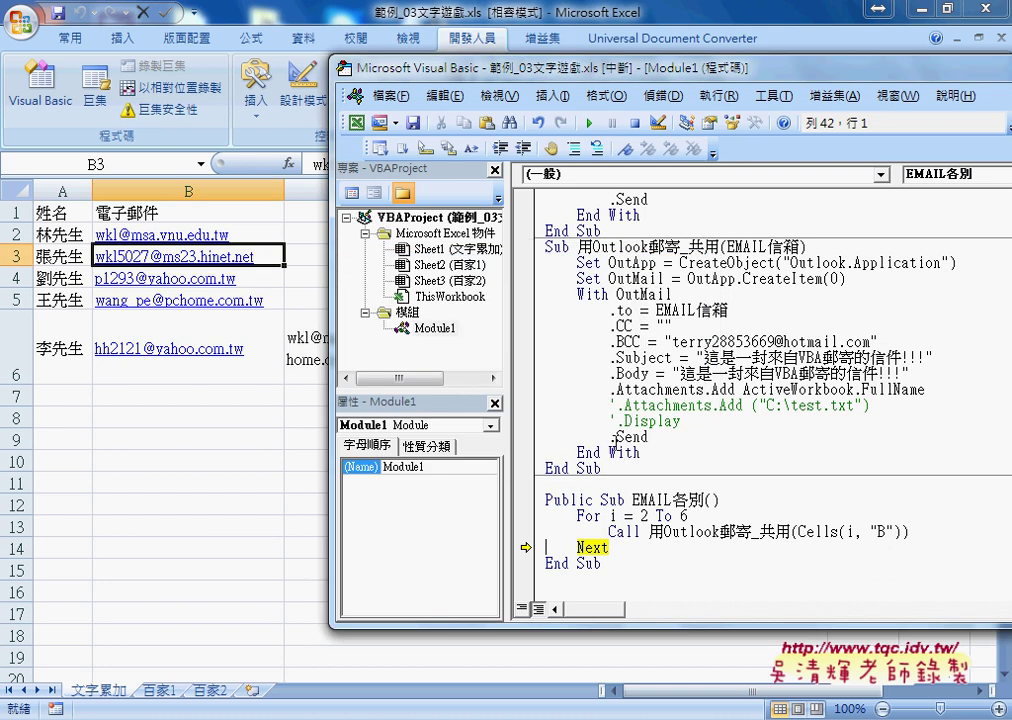
key(shift+F8)
key(shift+F8)
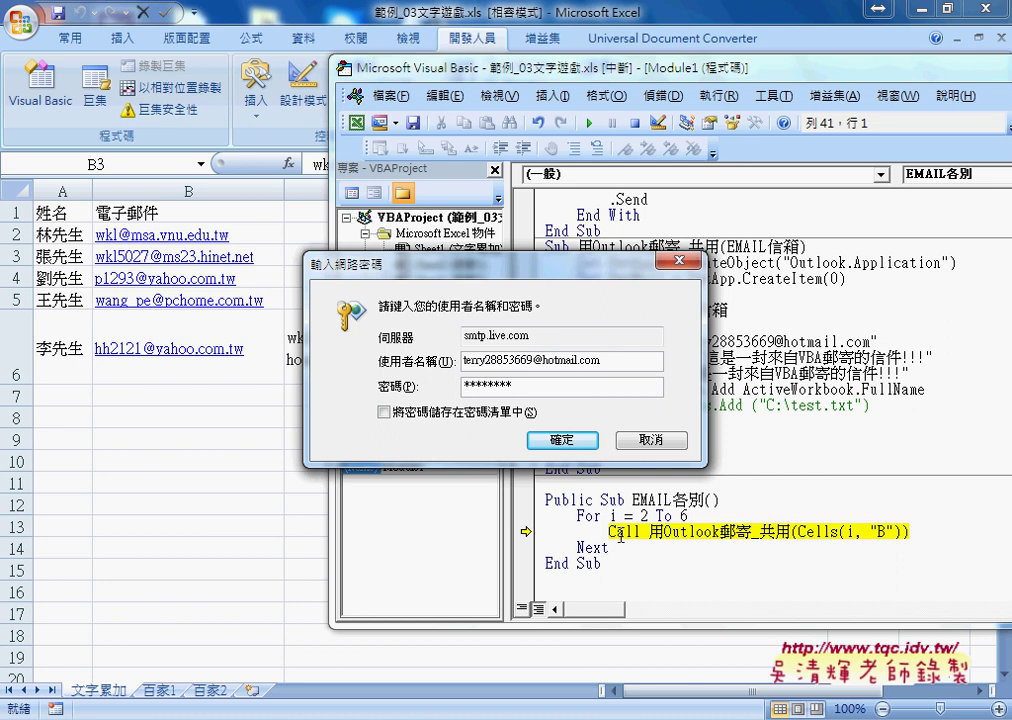
drag(533, 385, 415, 383)
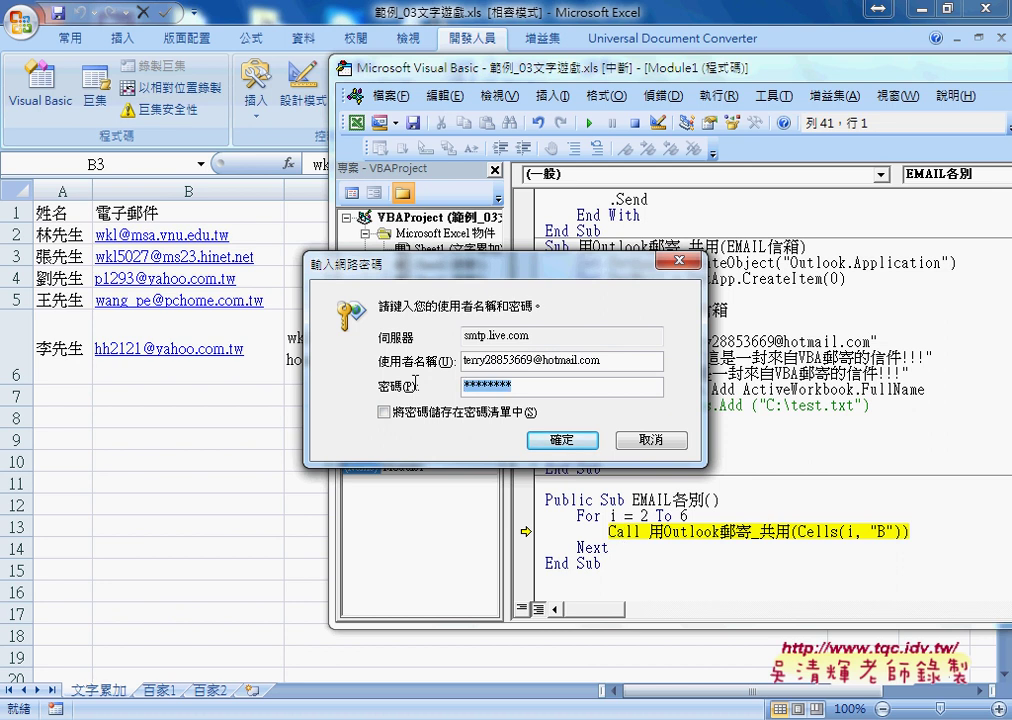
text(********)
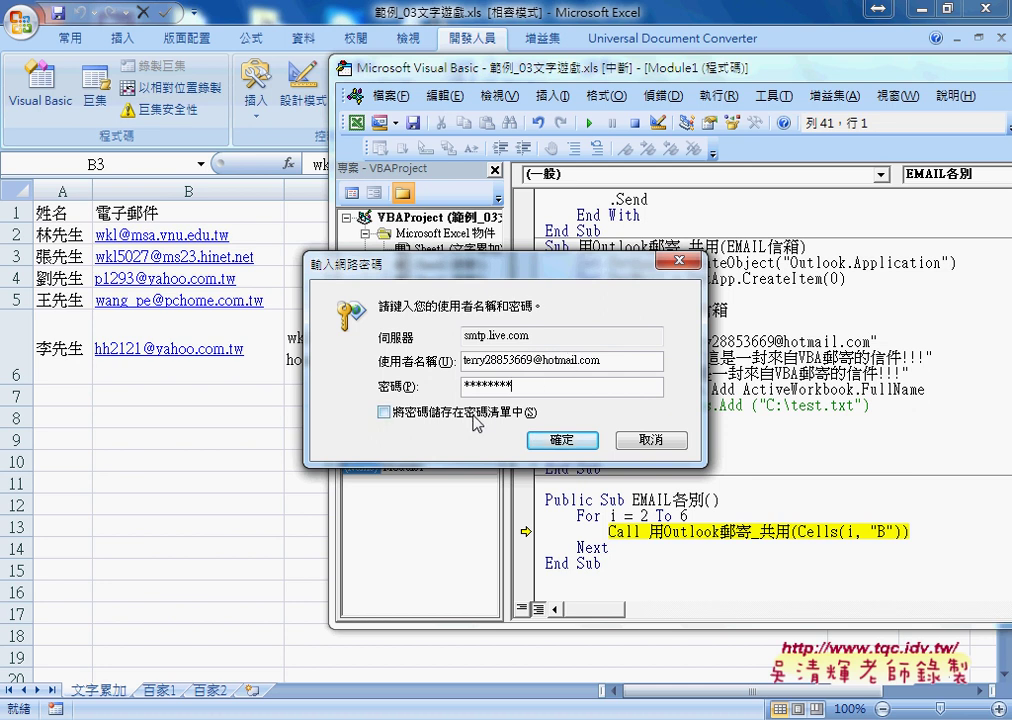
click(384, 412)
click(562, 440)
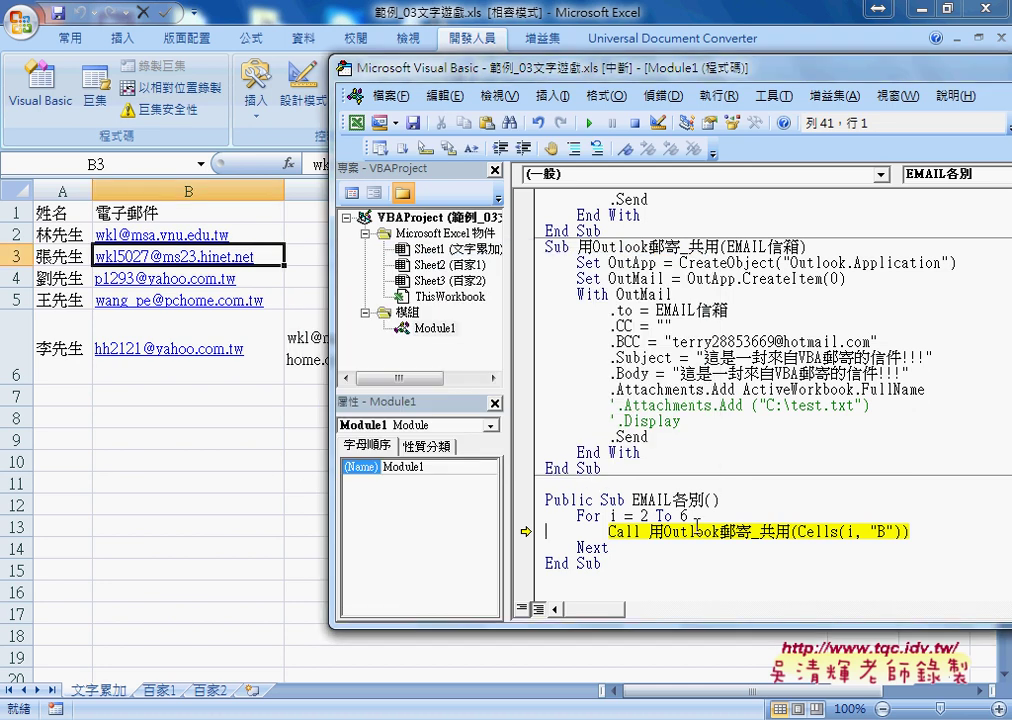
click(697, 530)
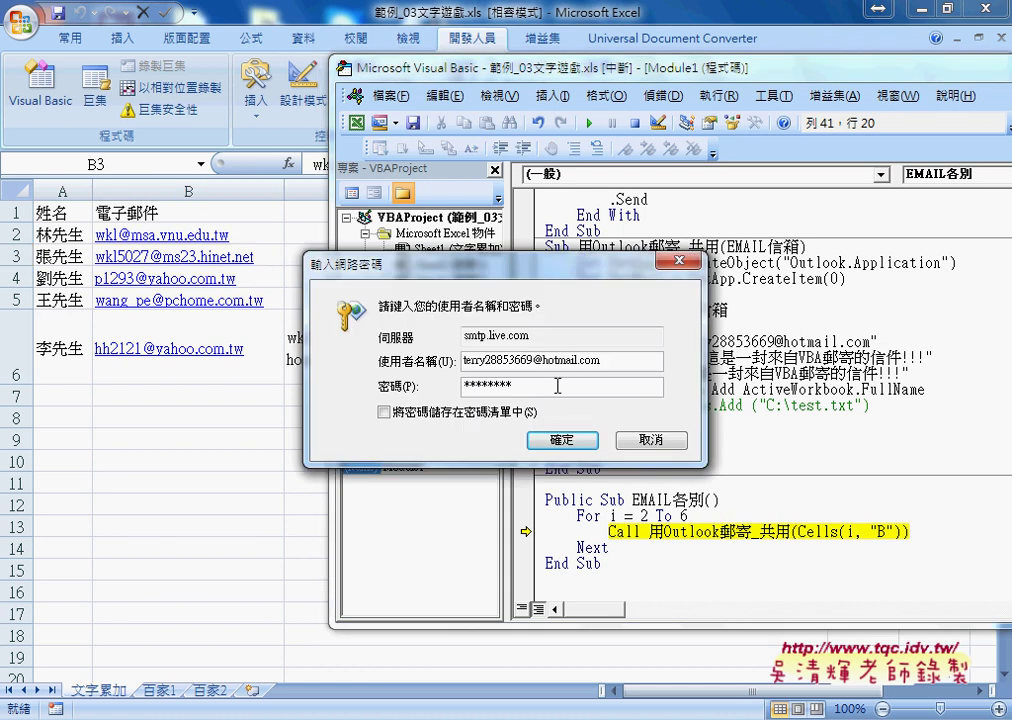
Review the smtp prompt's server, username and password fields, then cancel it without saving.
click(527, 338)
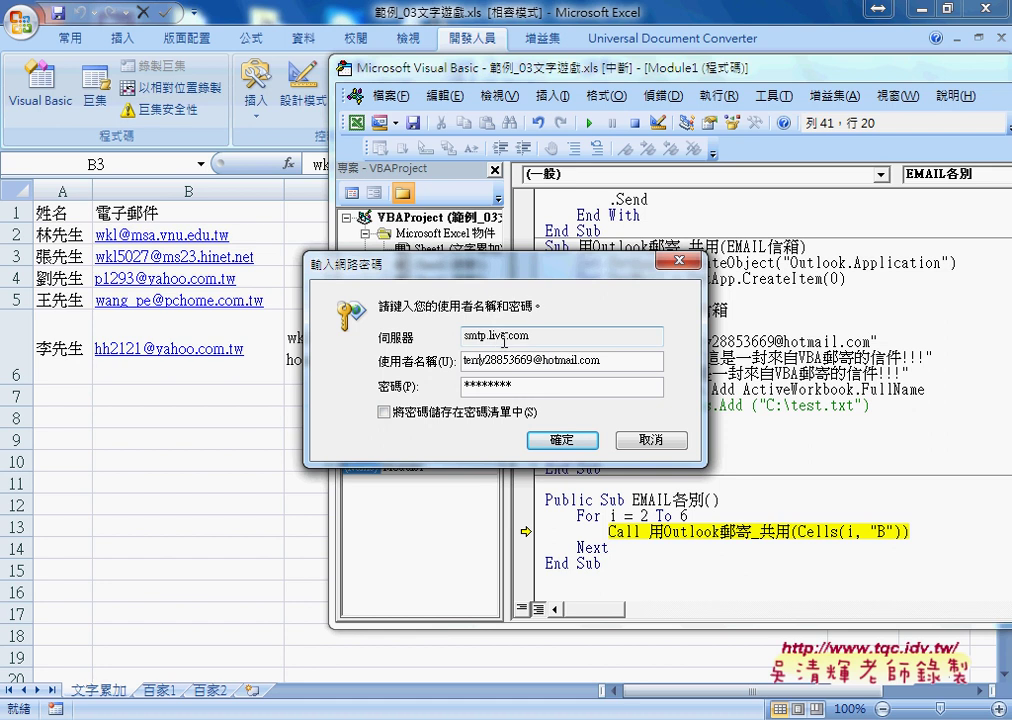
drag(600, 360, 428, 355)
click(575, 386)
click(478, 417)
double_click(599, 388)
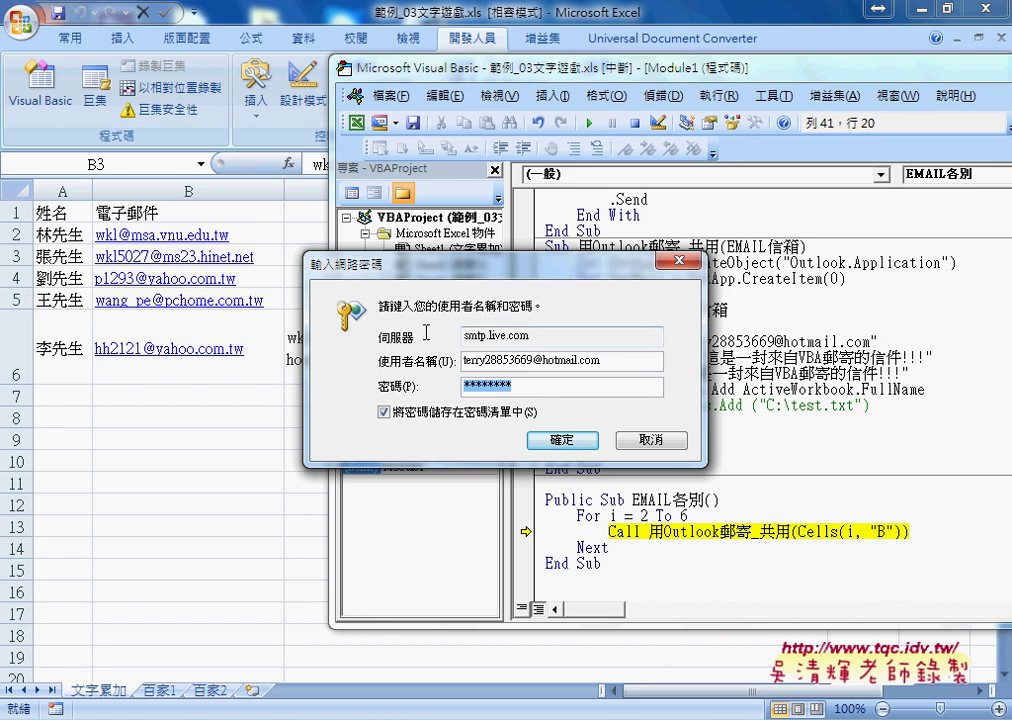
drag(443, 273, 422, 293)
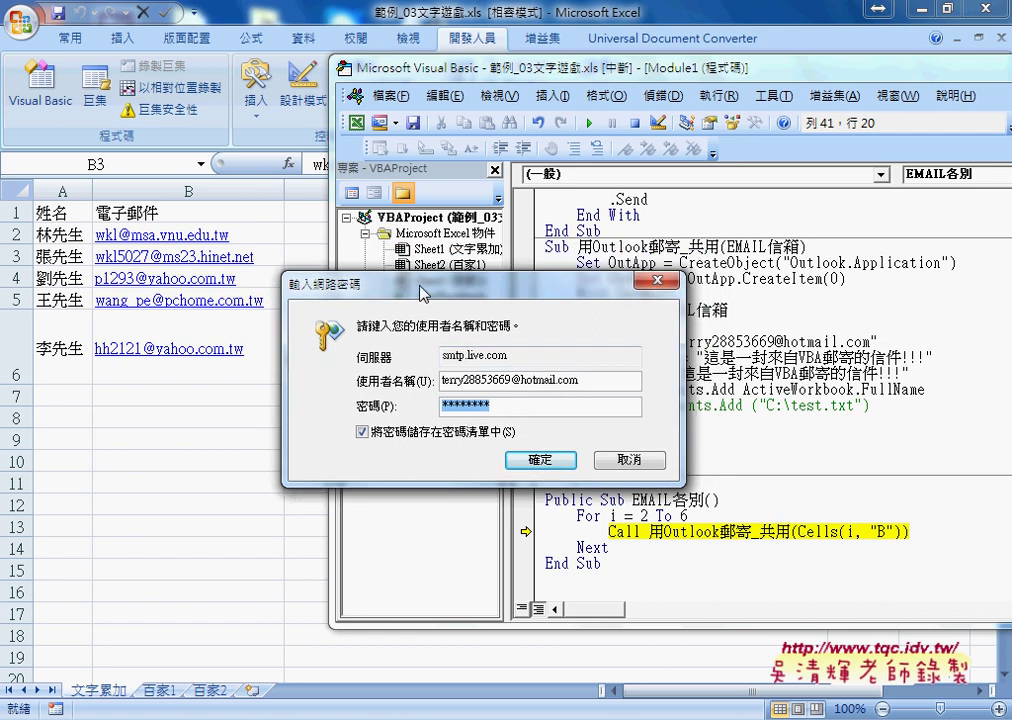
click(430, 432)
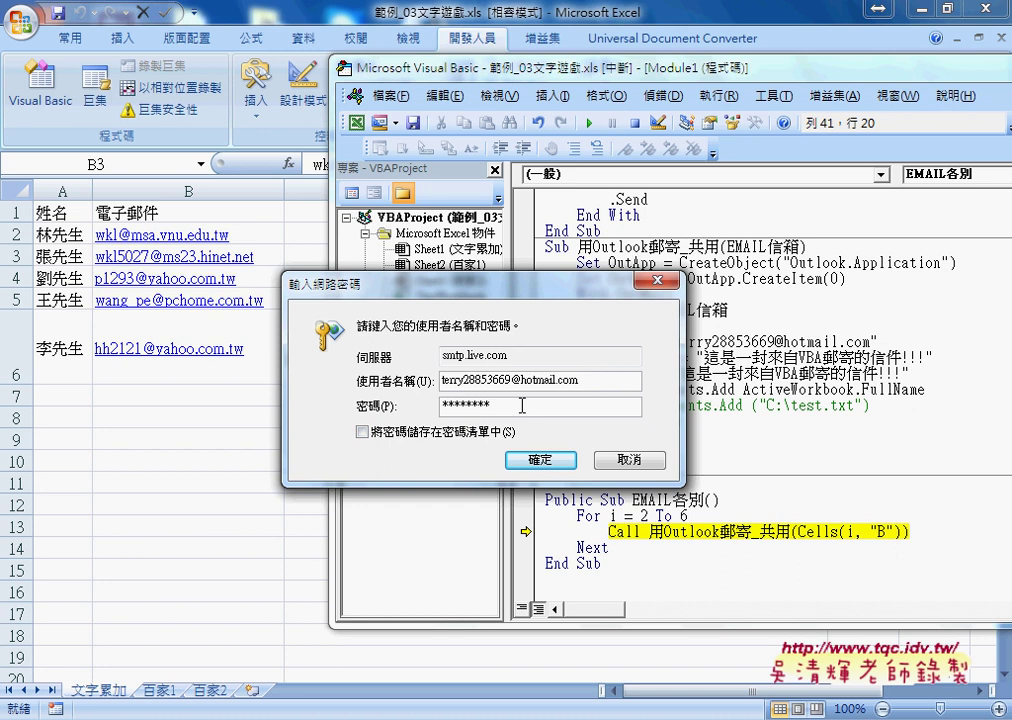
click(628, 460)
Move the pop3 and smtp password prompts to the lower left and select both subs' code.
click(580, 548)
click(600, 563)
click(641, 531)
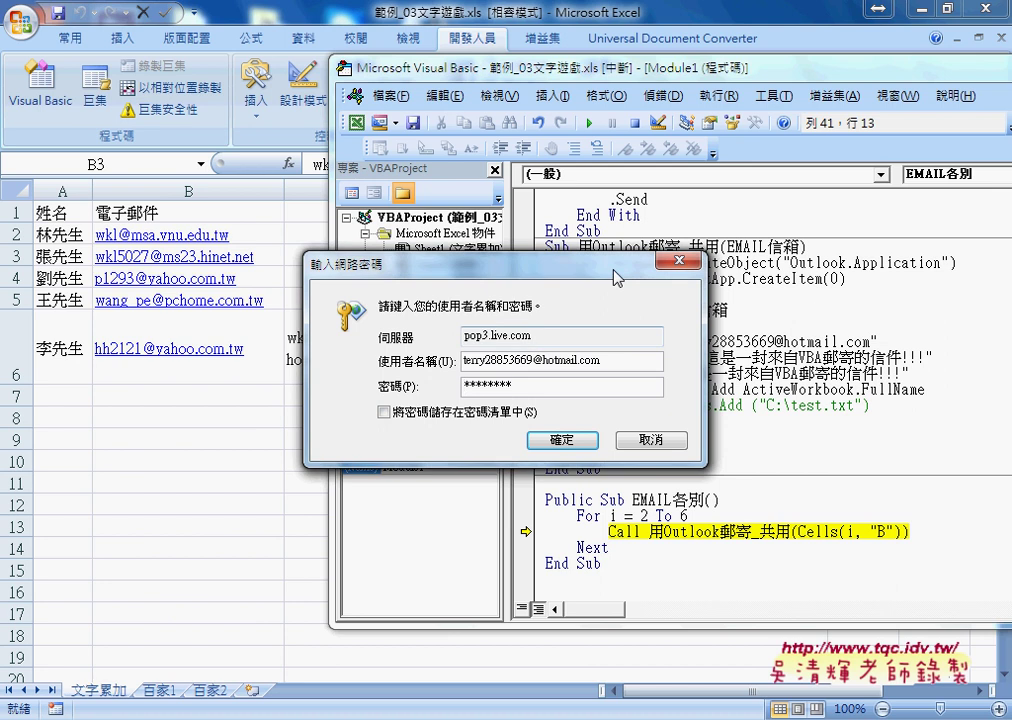
drag(613, 268, 345, 505)
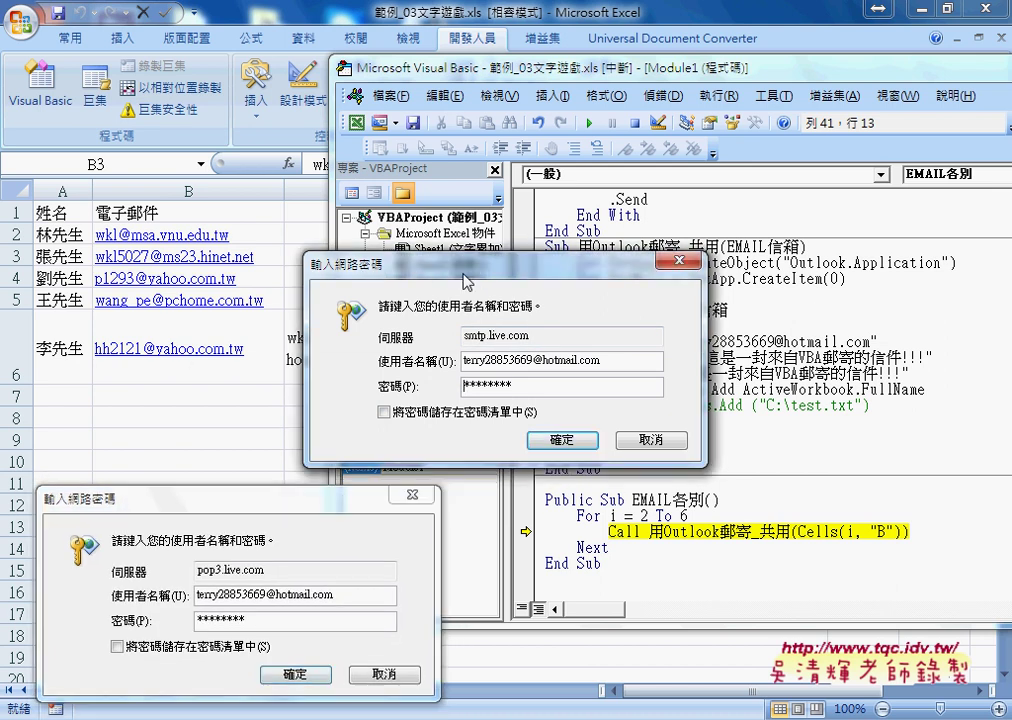
drag(467, 281, 136, 494)
click(641, 421)
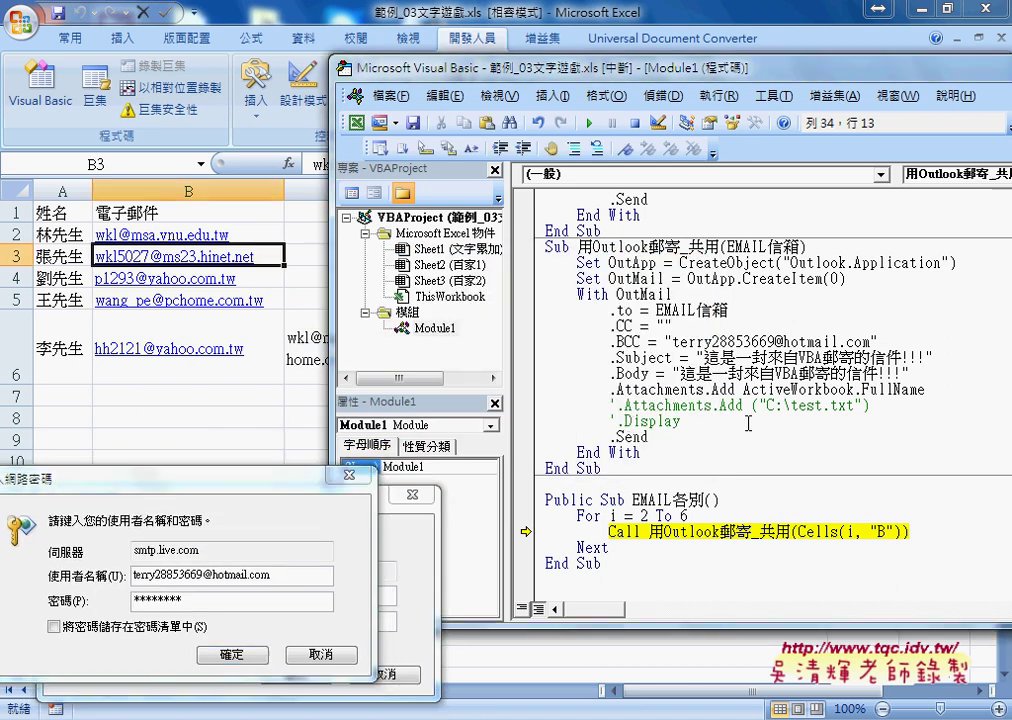
drag(678, 566, 536, 248)
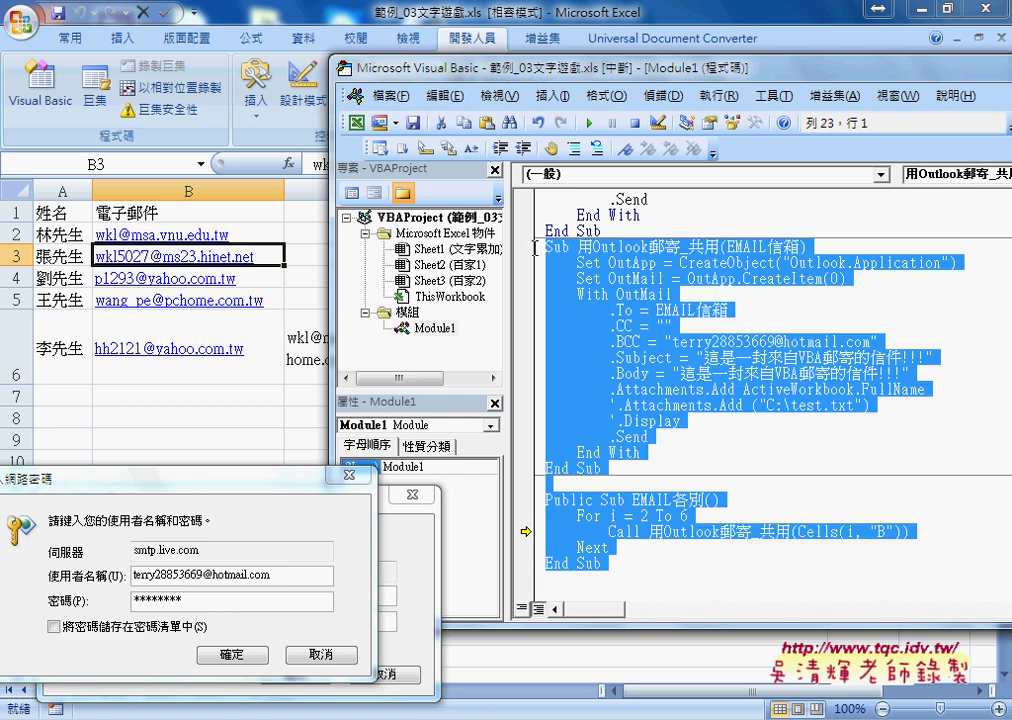